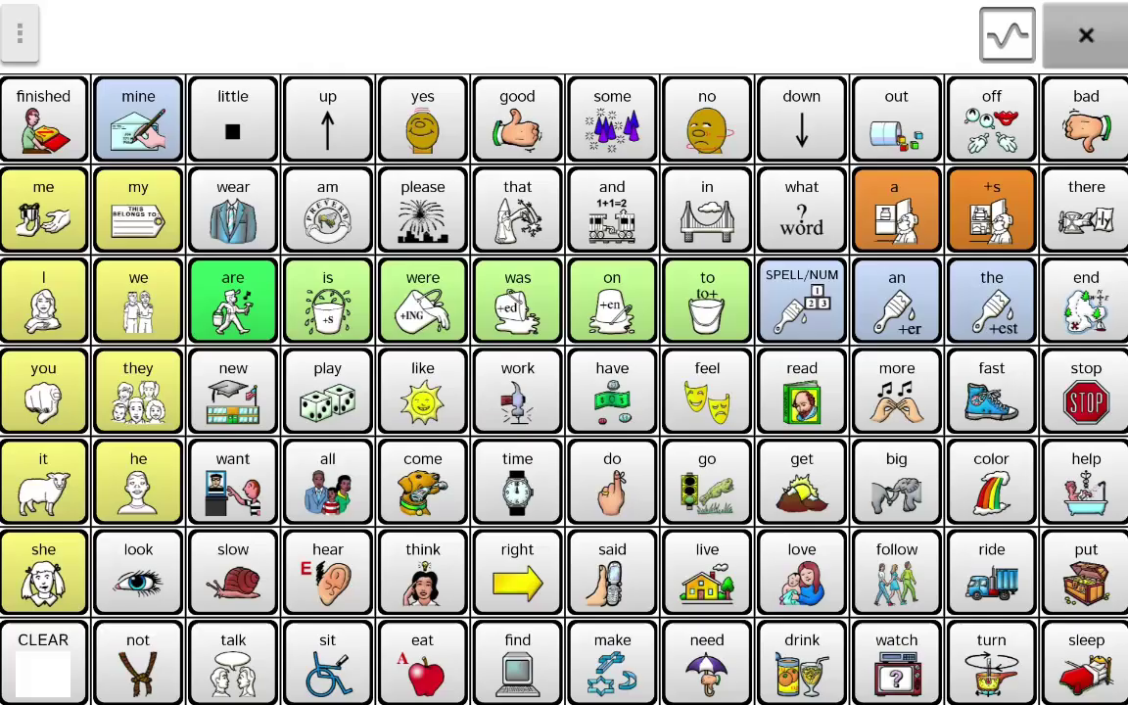
# Step: Open the Vocabulary Builder, switch it on and turn it back off
pyautogui.click(19, 33)
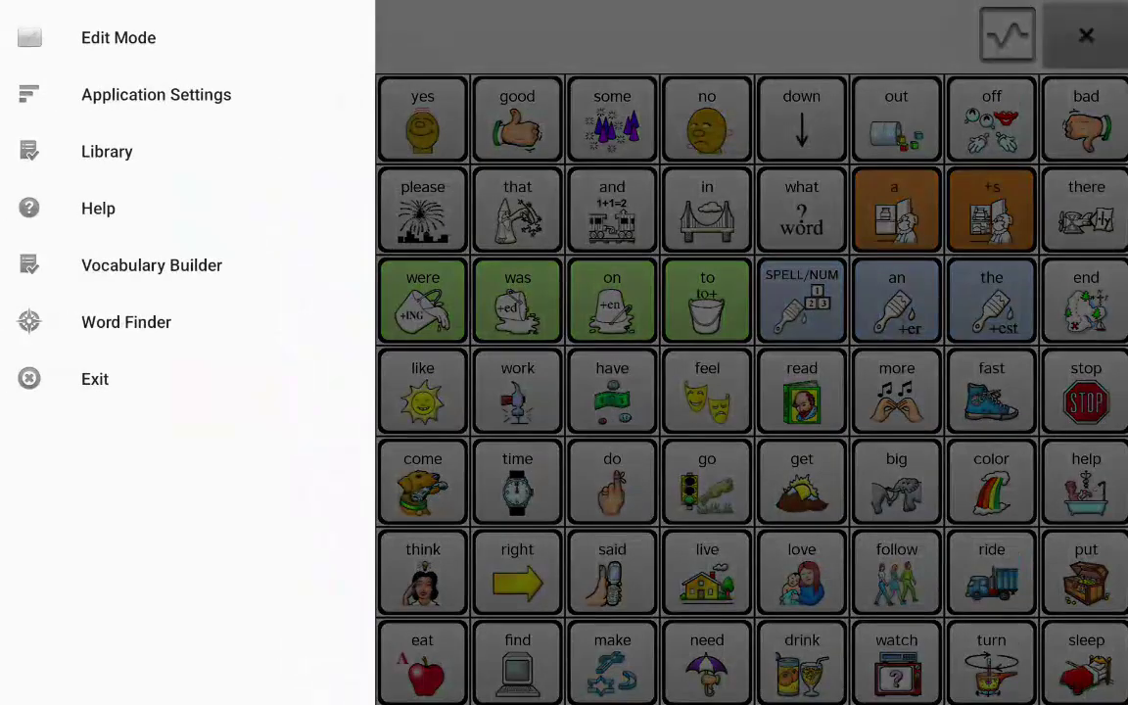
pyautogui.click(152, 265)
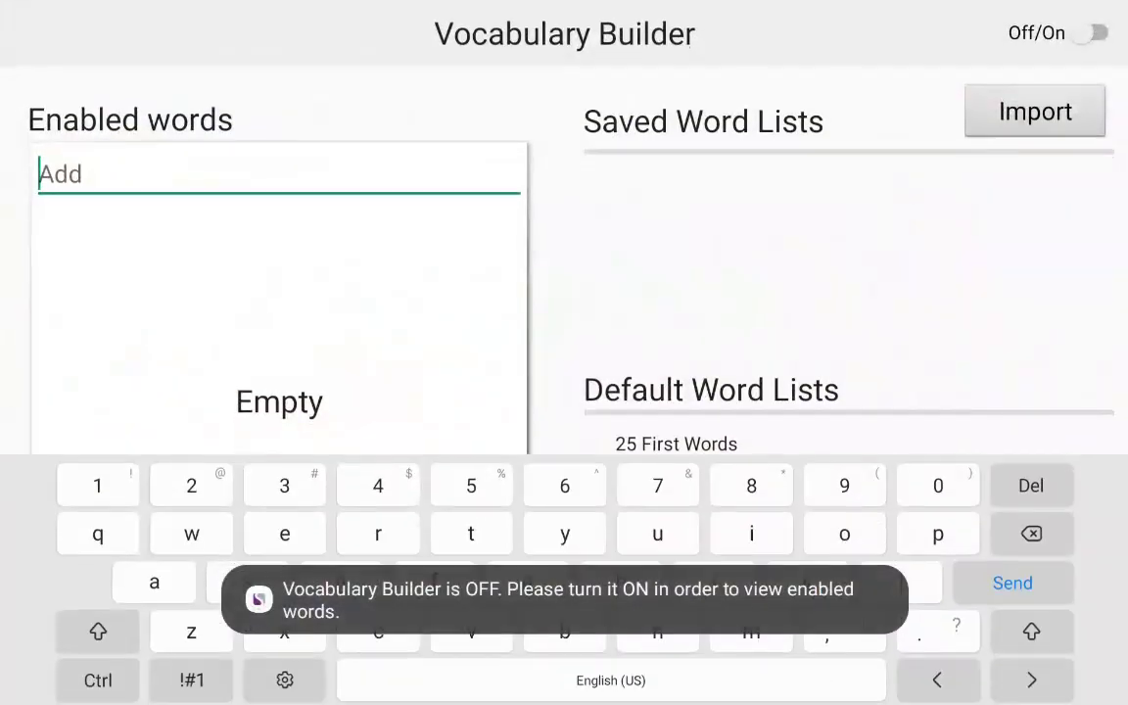
pyautogui.press('Escape')
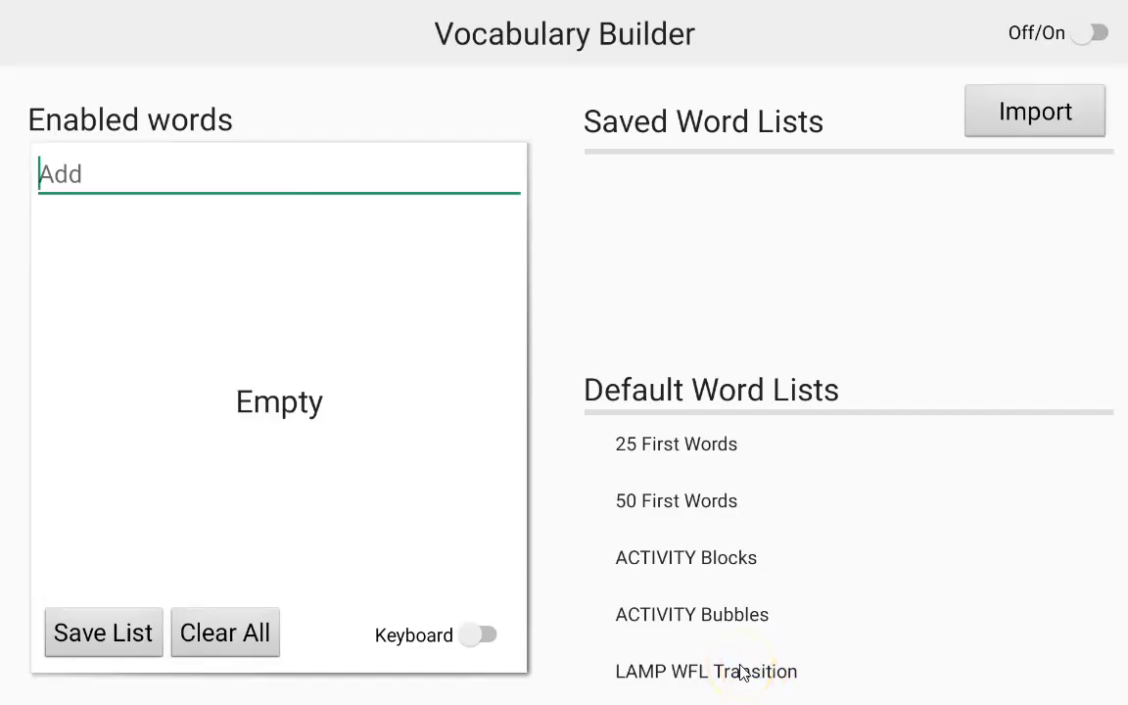
pyautogui.click(1099, 36)
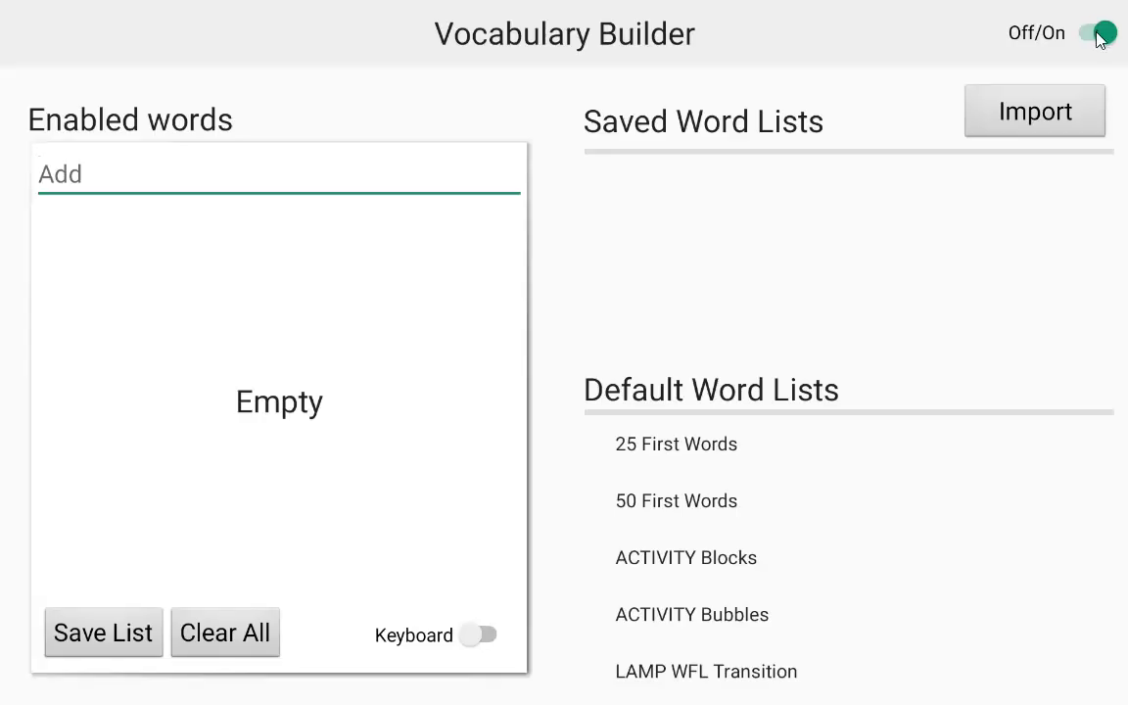
pyautogui.click(1099, 36)
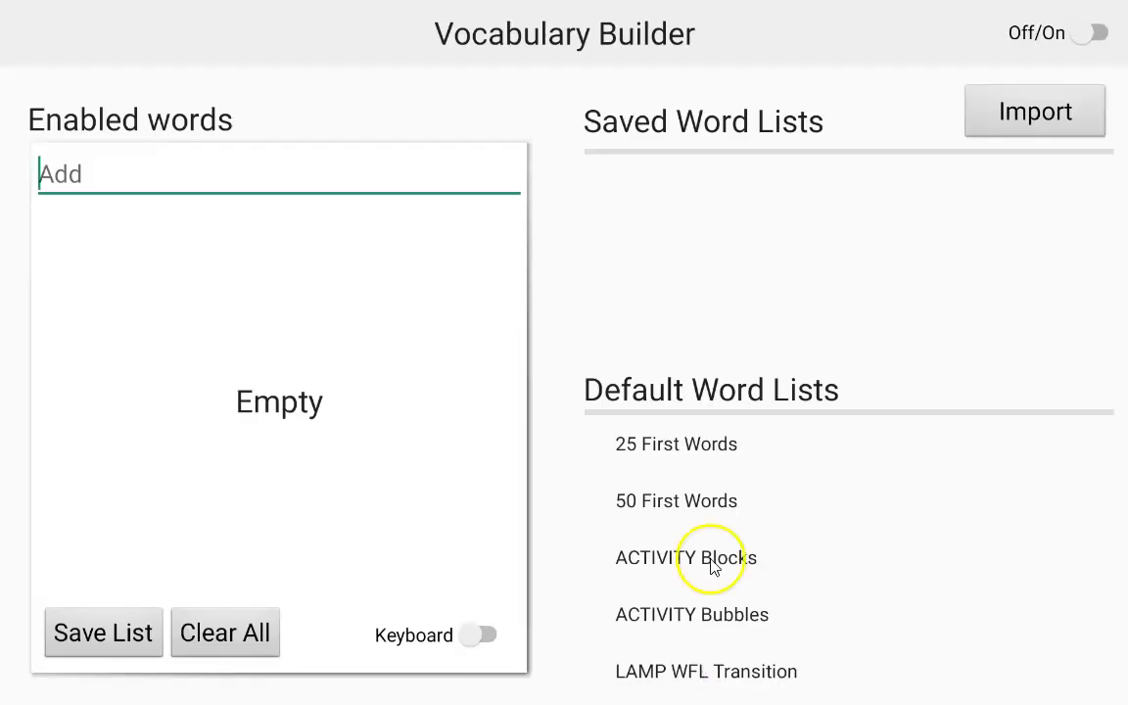
# Step: Load the default 25 First Words list twice, saving the enabled words as a list named "25 first" plus the person's first name
pyautogui.click(692, 450)
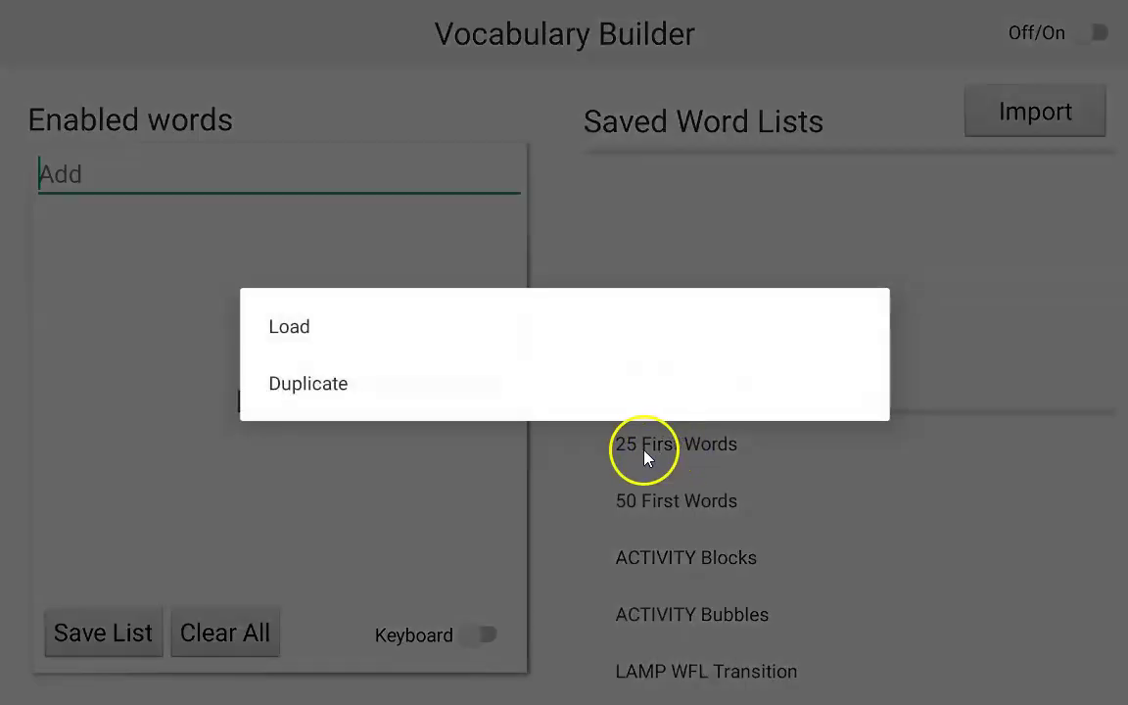
pyautogui.click(289, 329)
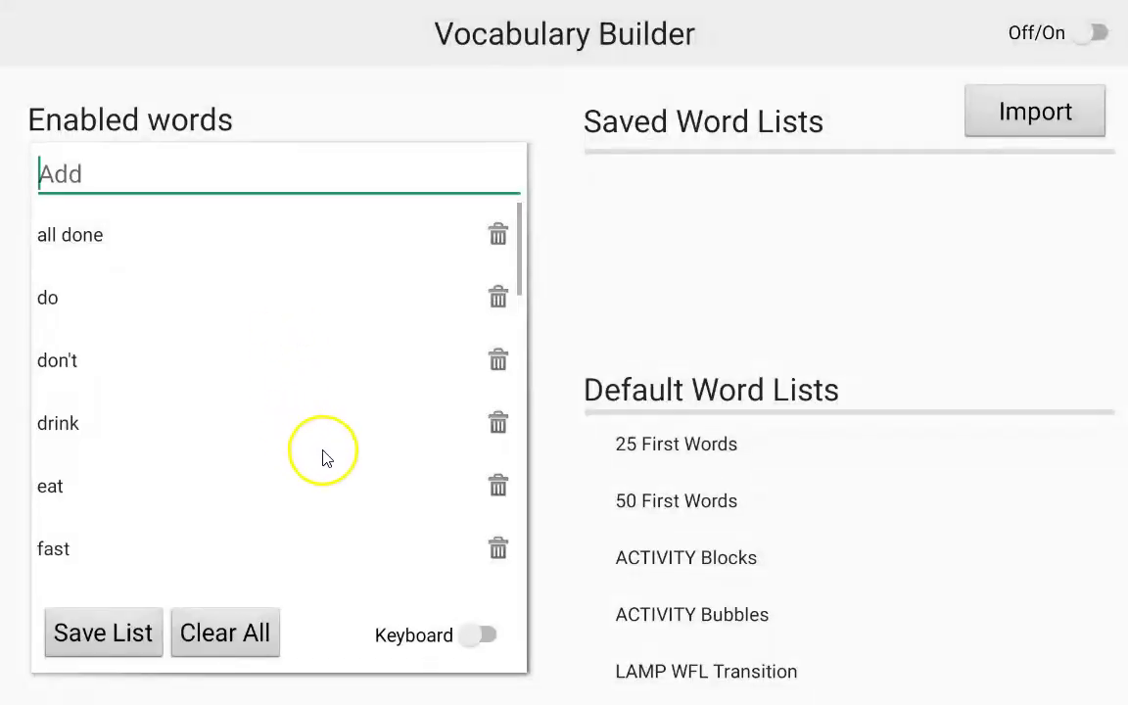
pyautogui.click(662, 444)
pyautogui.click(292, 327)
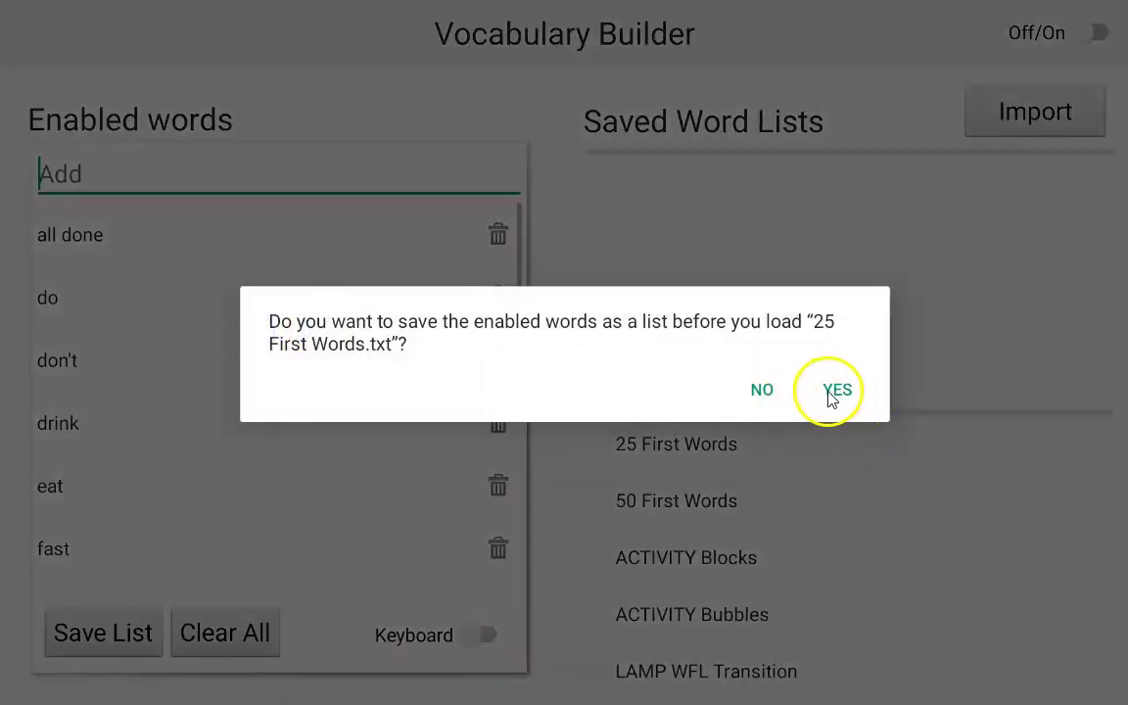
pyautogui.click(838, 391)
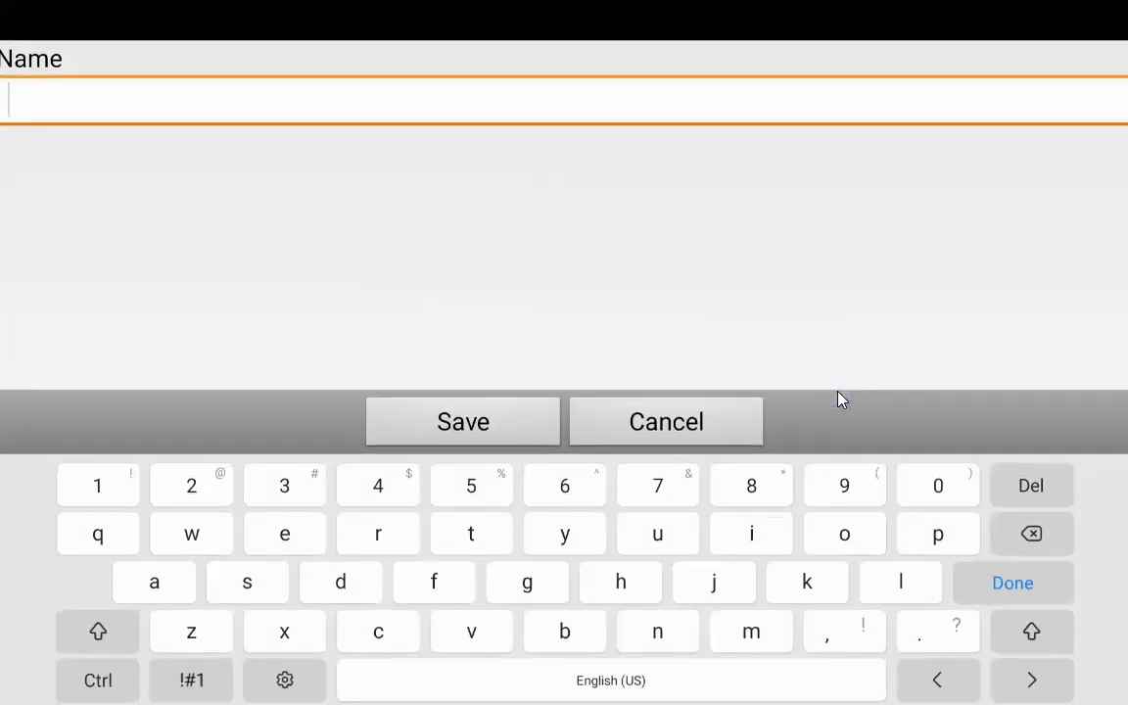
pyautogui.write('25 first ')
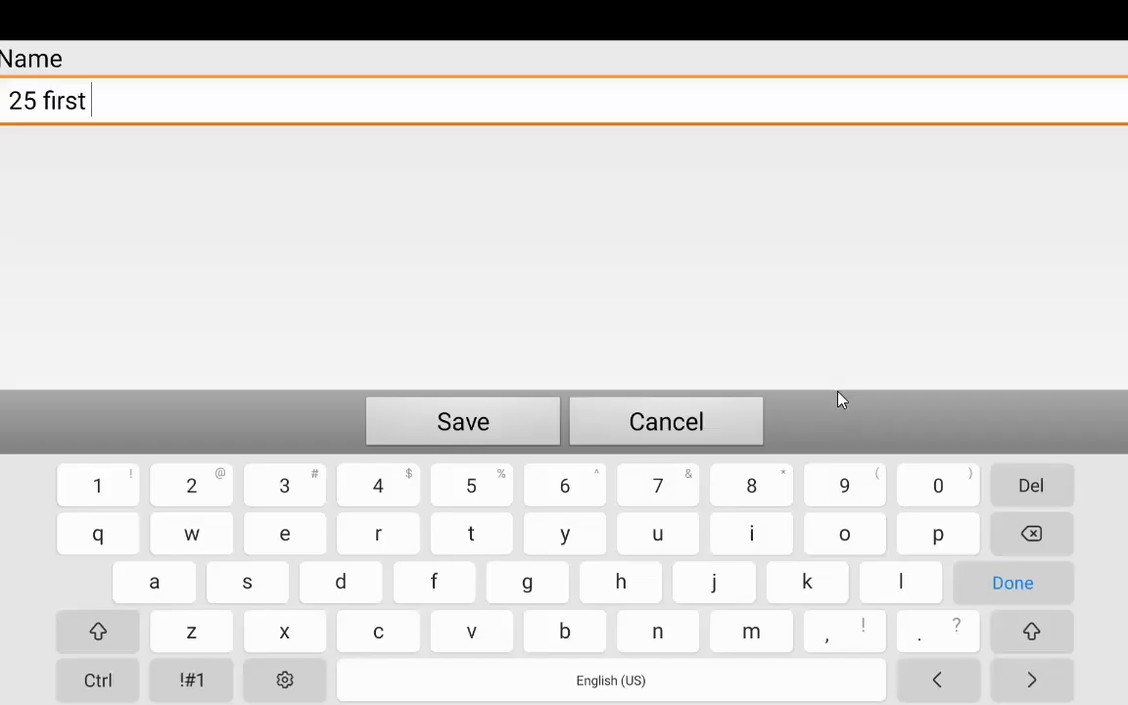
pyautogui.write('sally')
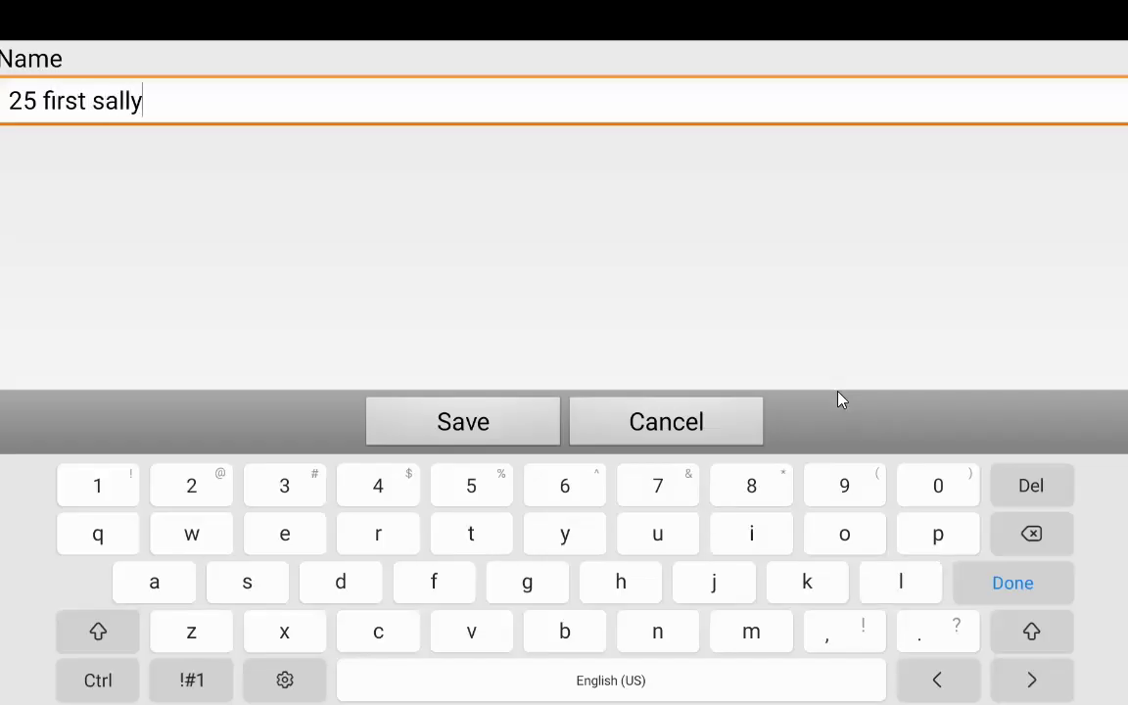
pyautogui.press('Return')
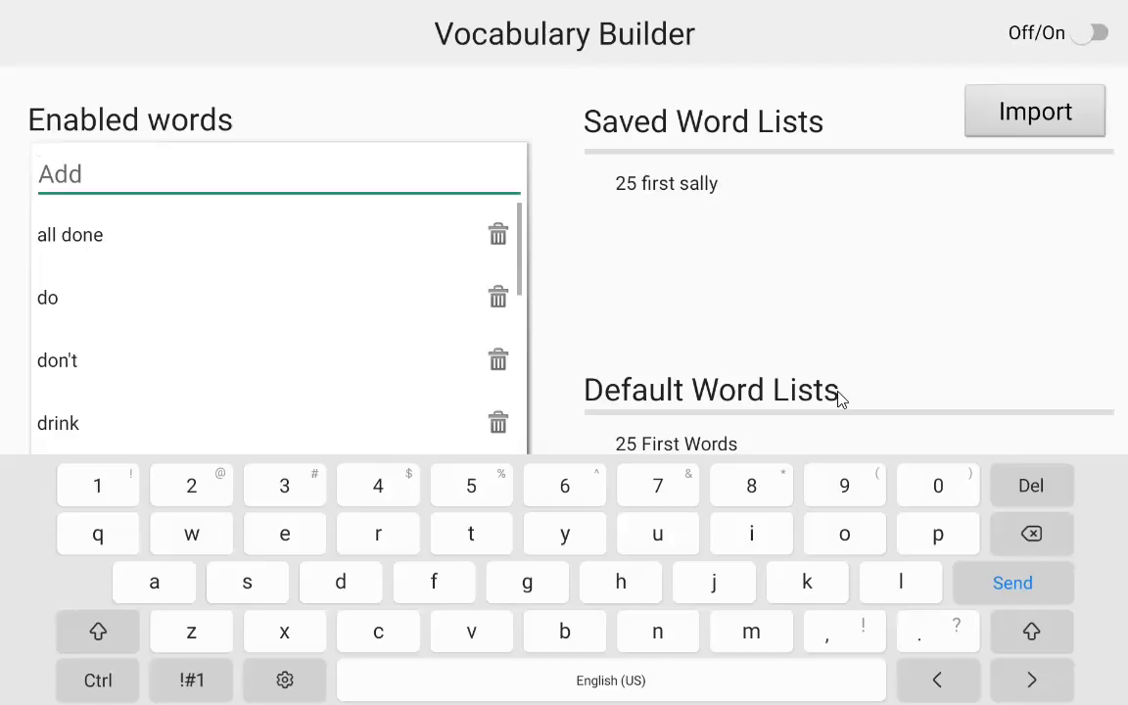
# Step: Turn the Vocabulary Builder on and test the play button and a hidden button on the main vocabulary page
pyautogui.press('Tab')
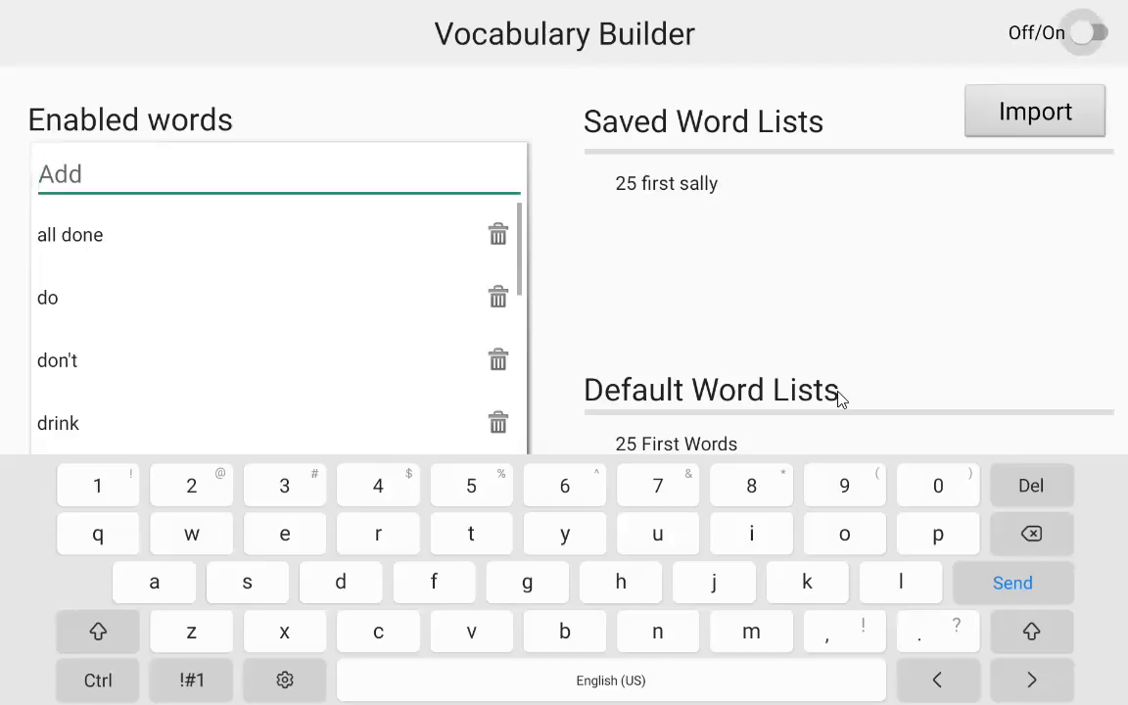
pyautogui.press('space')
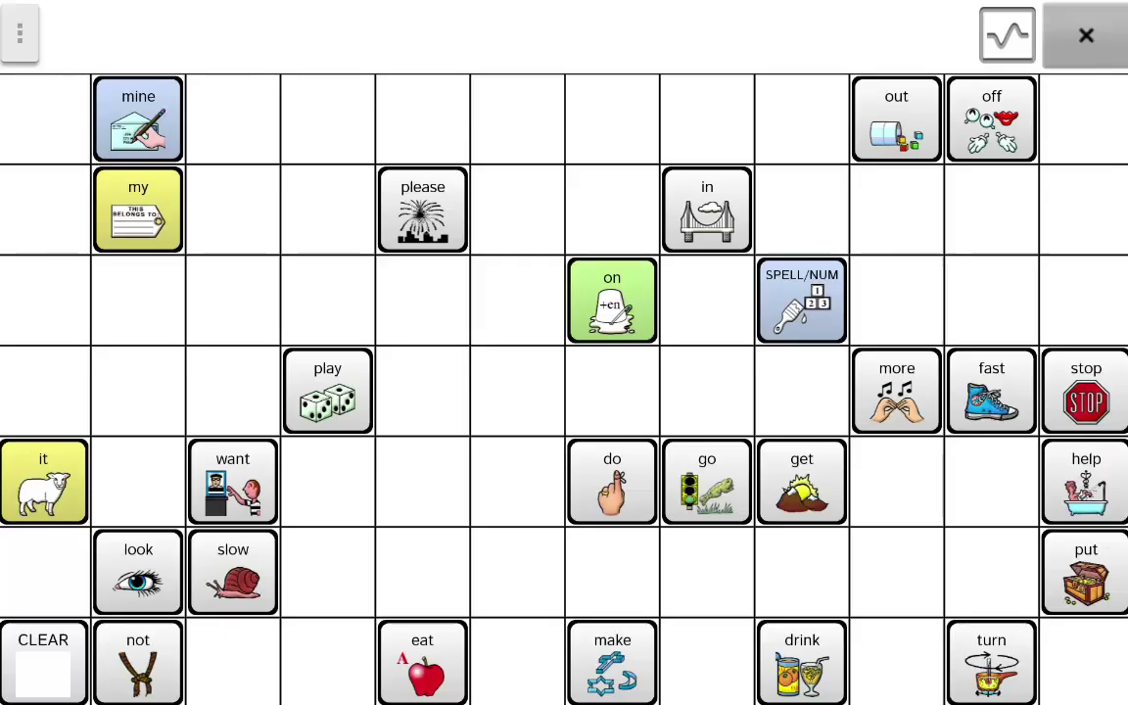
pyautogui.click(327, 390)
pyautogui.click(232, 300)
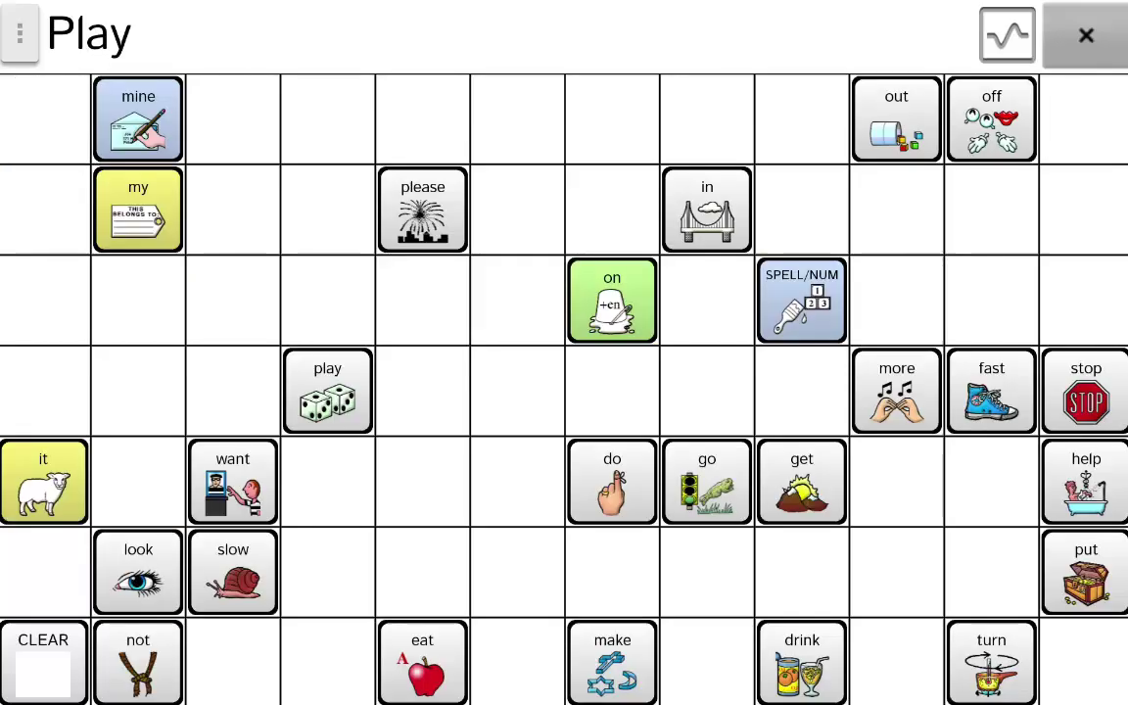
# Step: Reopen the Vocabulary Builder and clear all words from the enabled words list
pyautogui.click(19, 34)
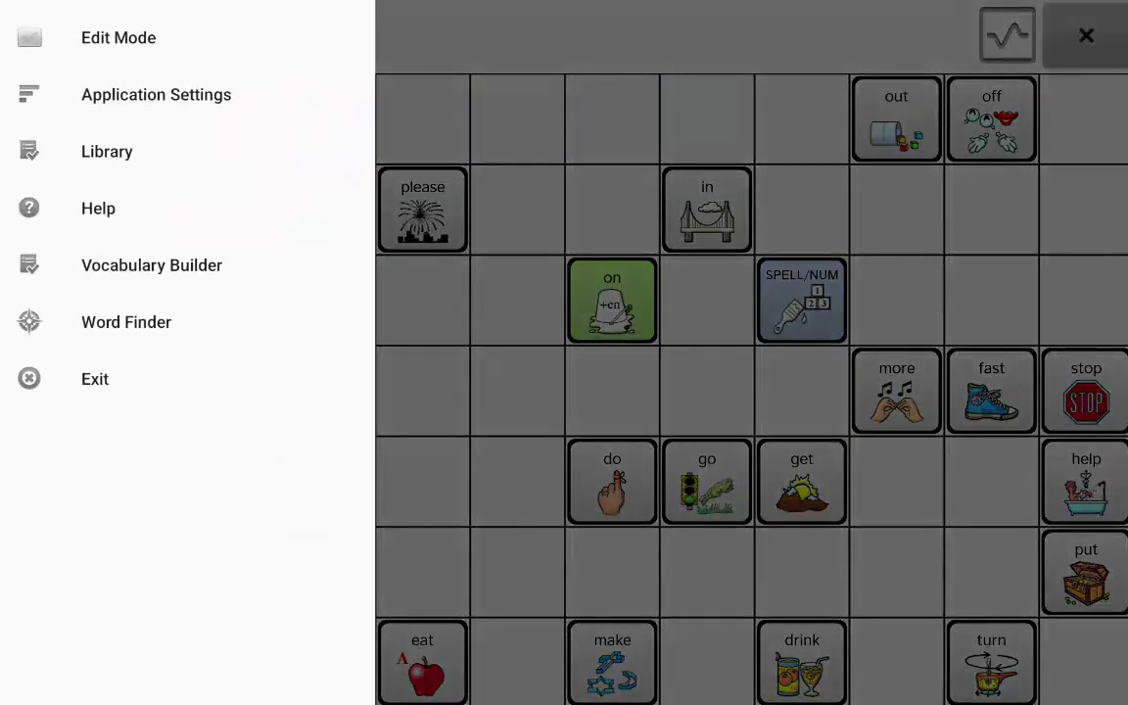
pyautogui.click(151, 265)
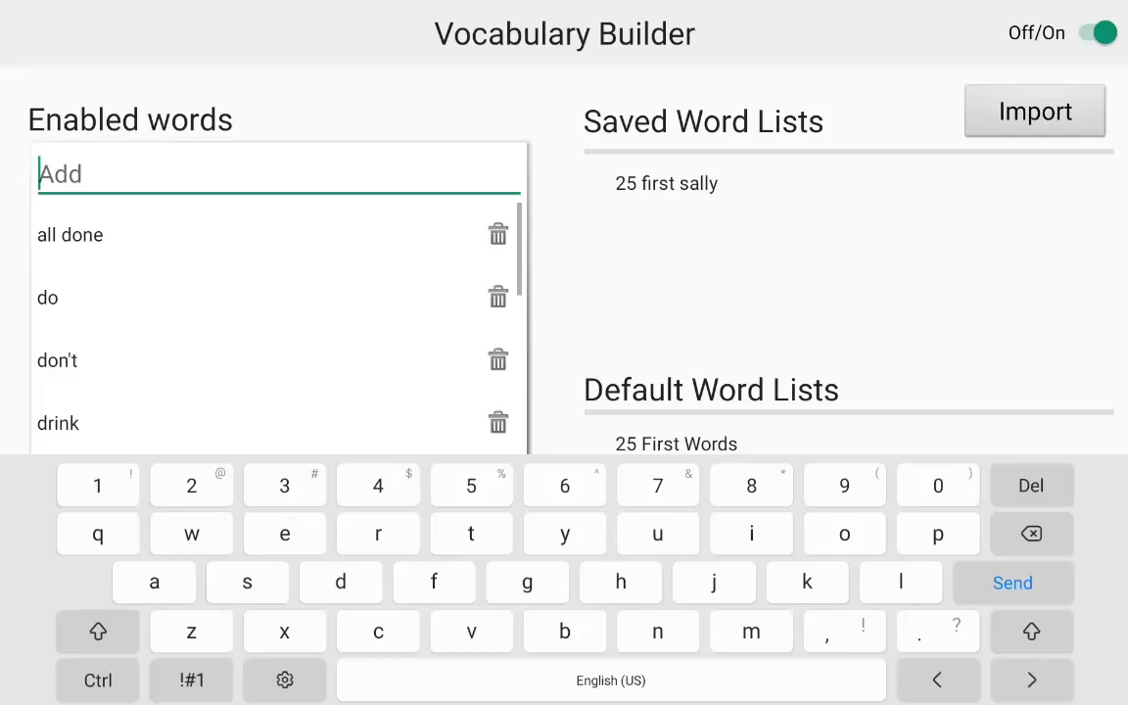
pyautogui.press('Escape')
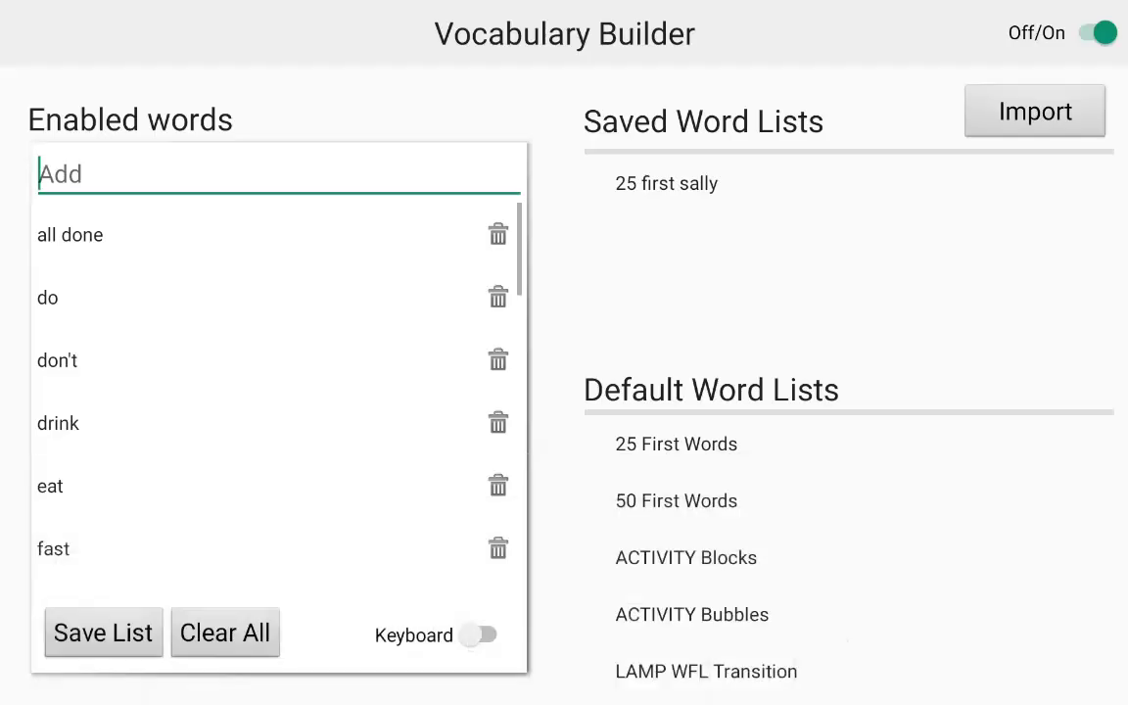
pyautogui.click(226, 632)
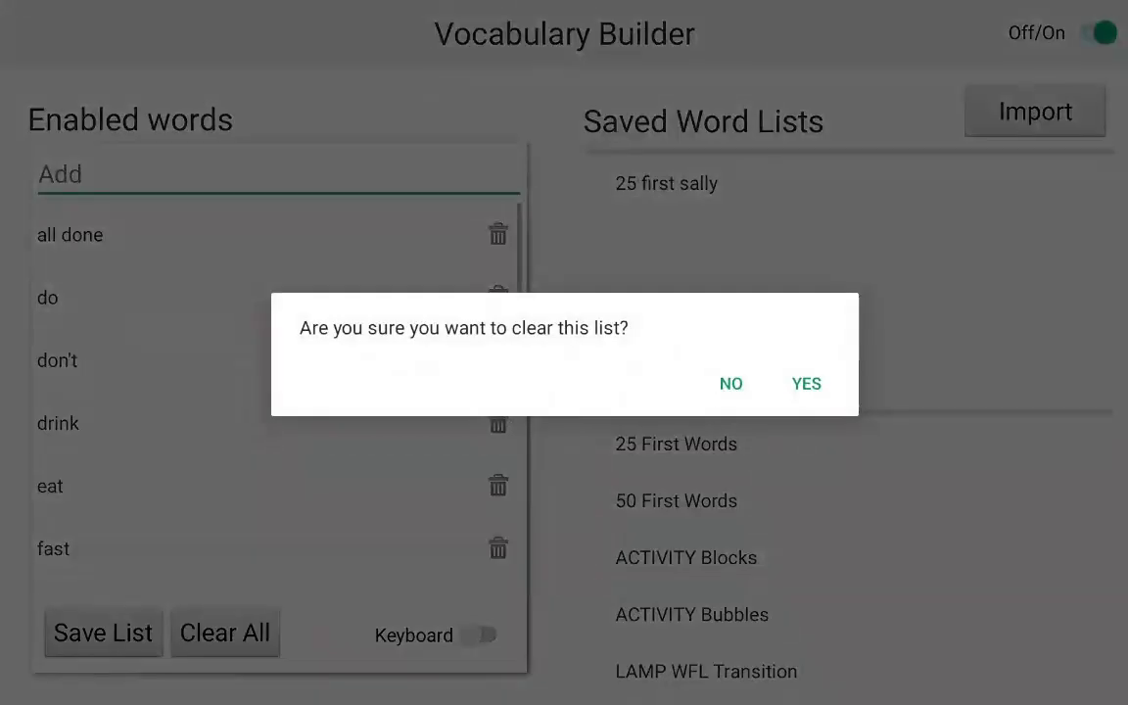
pyautogui.click(806, 383)
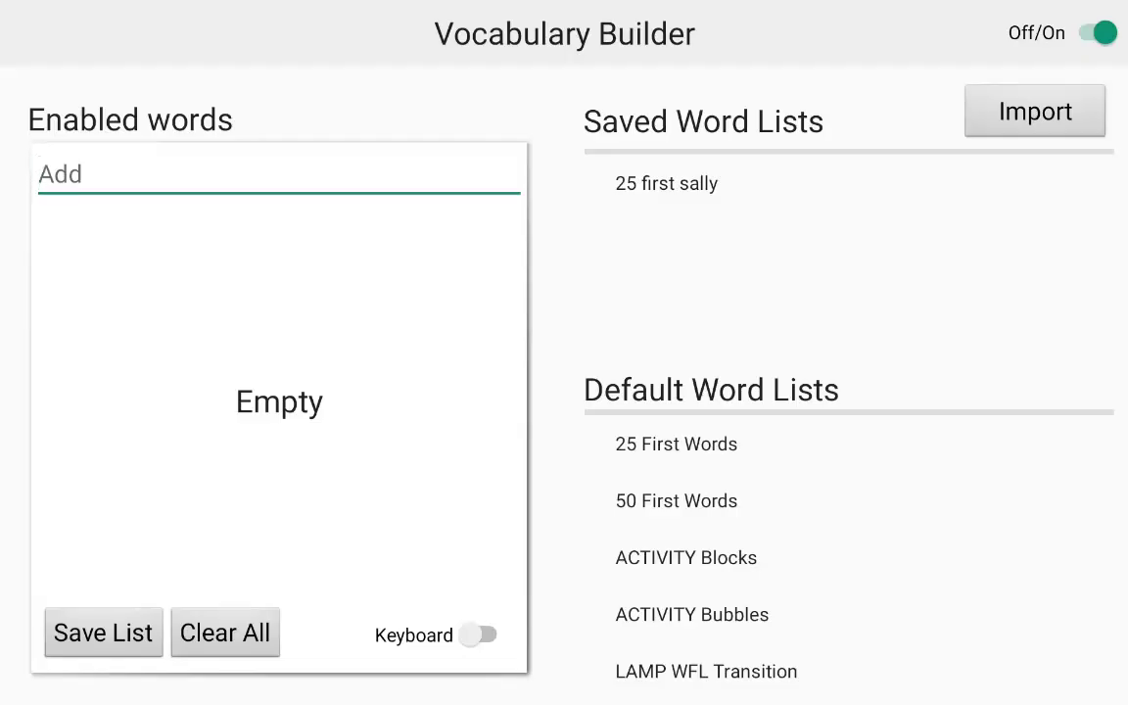
# Step: Add the words "more", "stop" and "not" to the enabled words
pyautogui.click(278, 175)
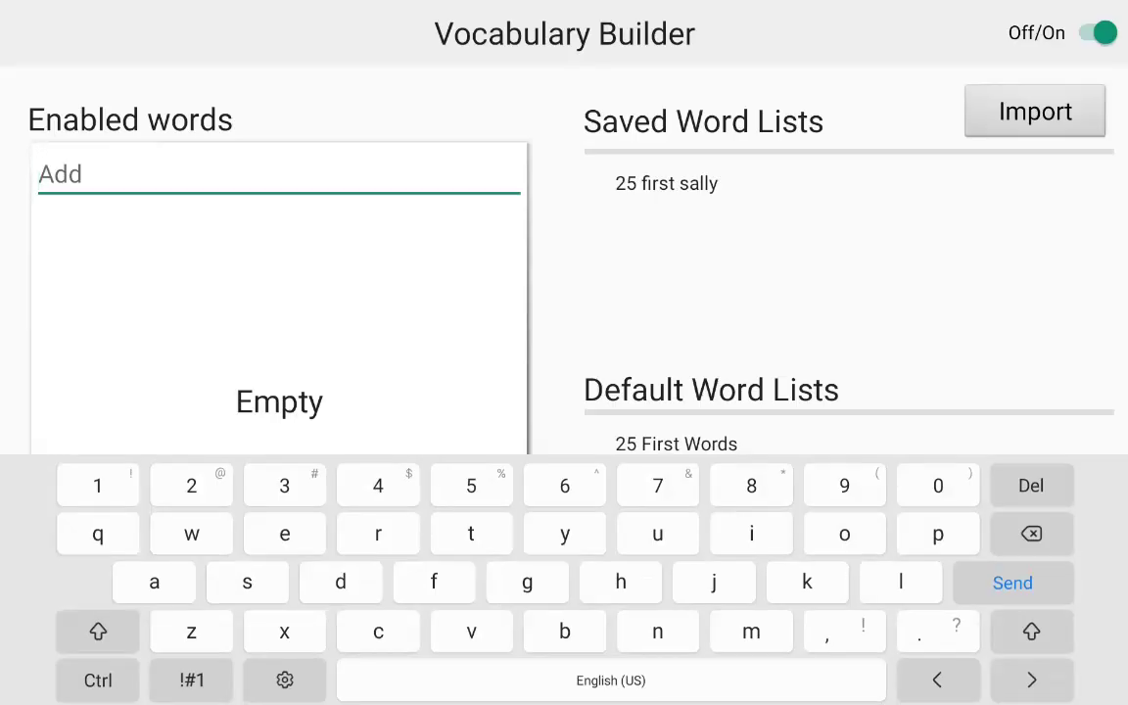
pyautogui.write('more')
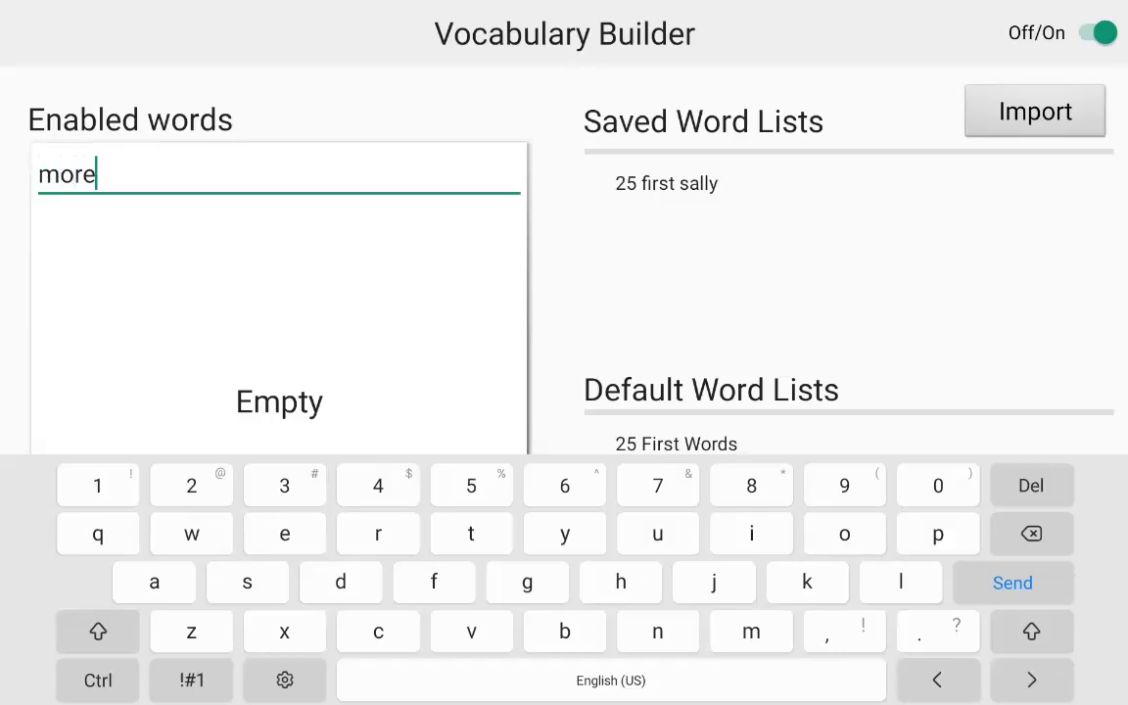
pyautogui.press('Return')
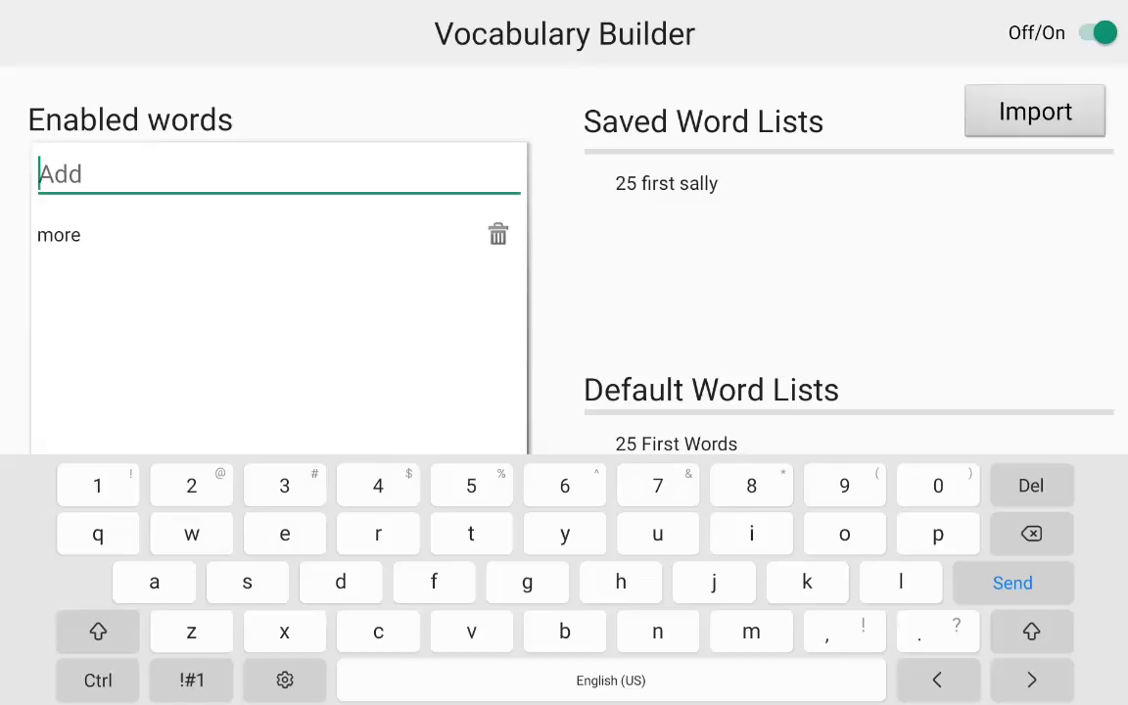
pyautogui.write('stop')
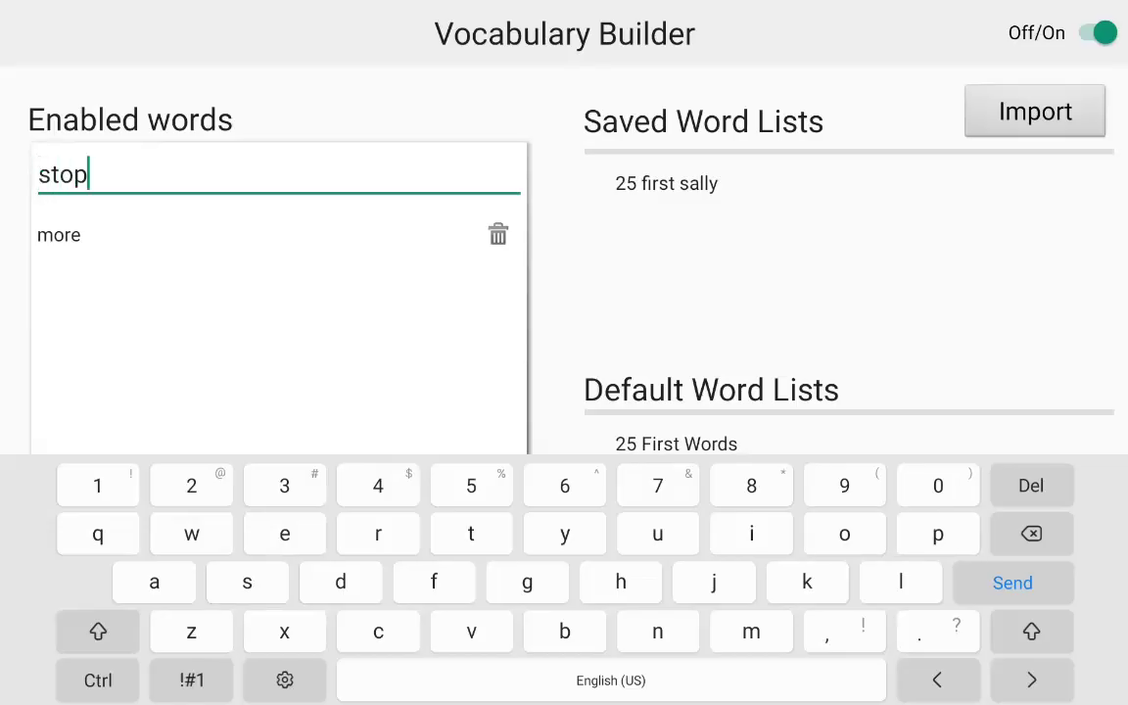
pyautogui.press('Return')
pyautogui.write('not')
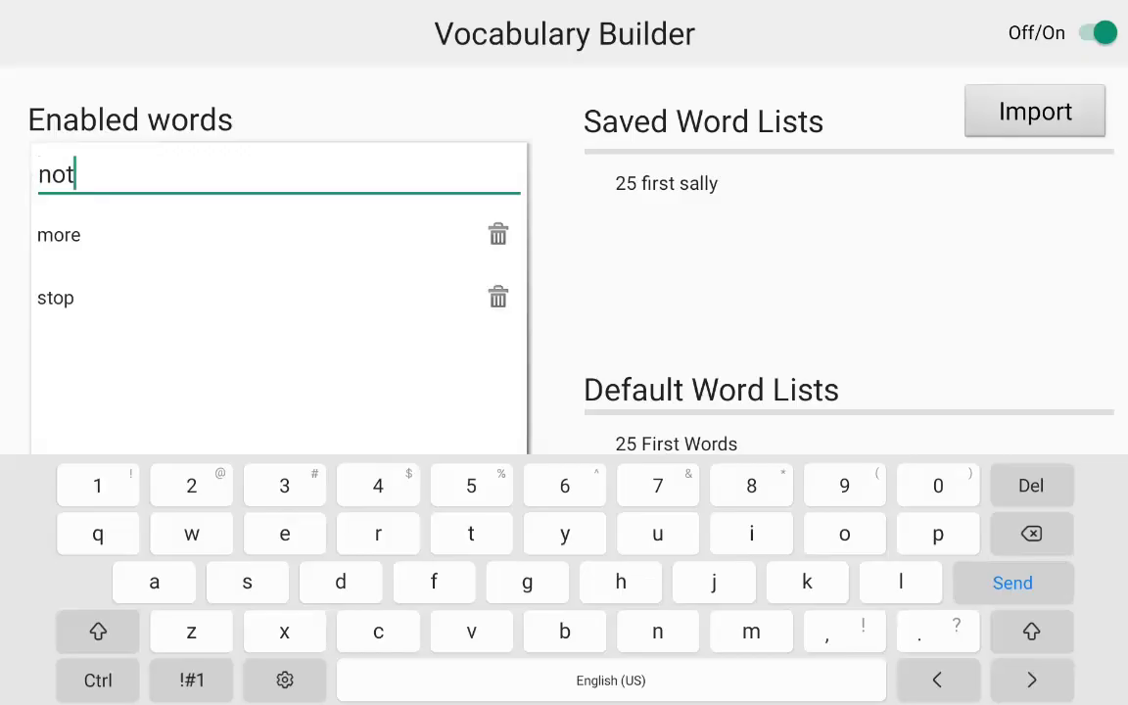
pyautogui.press('Return')
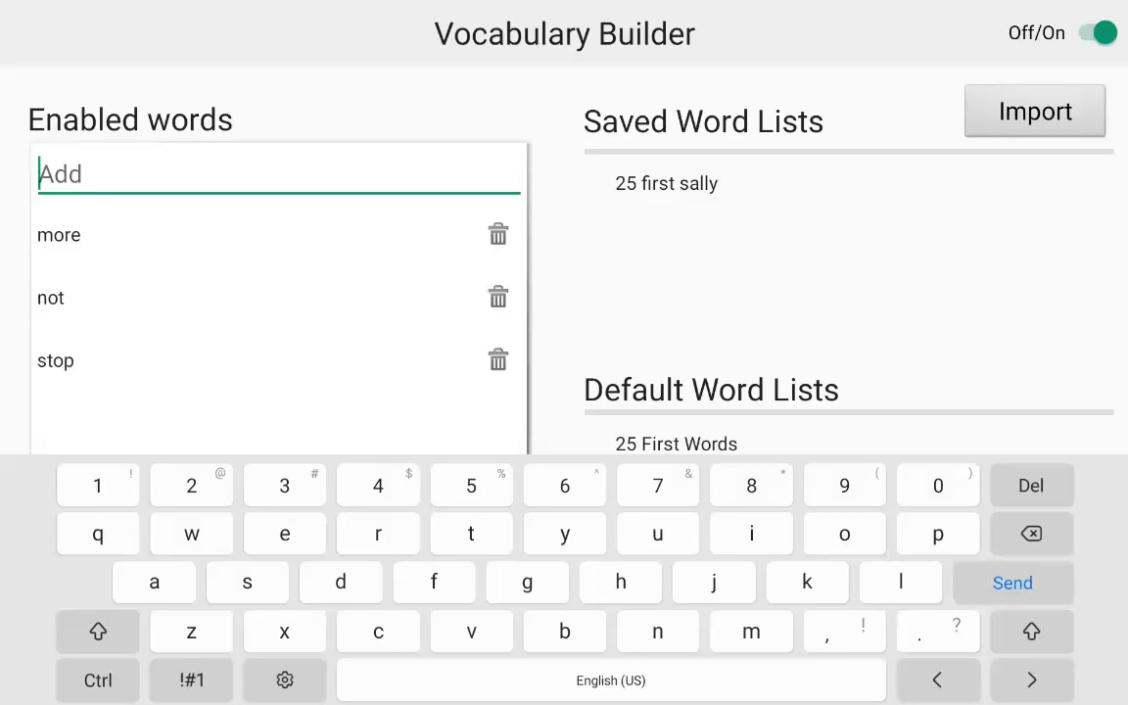
# Step: Add the words "finished", "go" and "the" to the enabled words
pyautogui.write('fin')
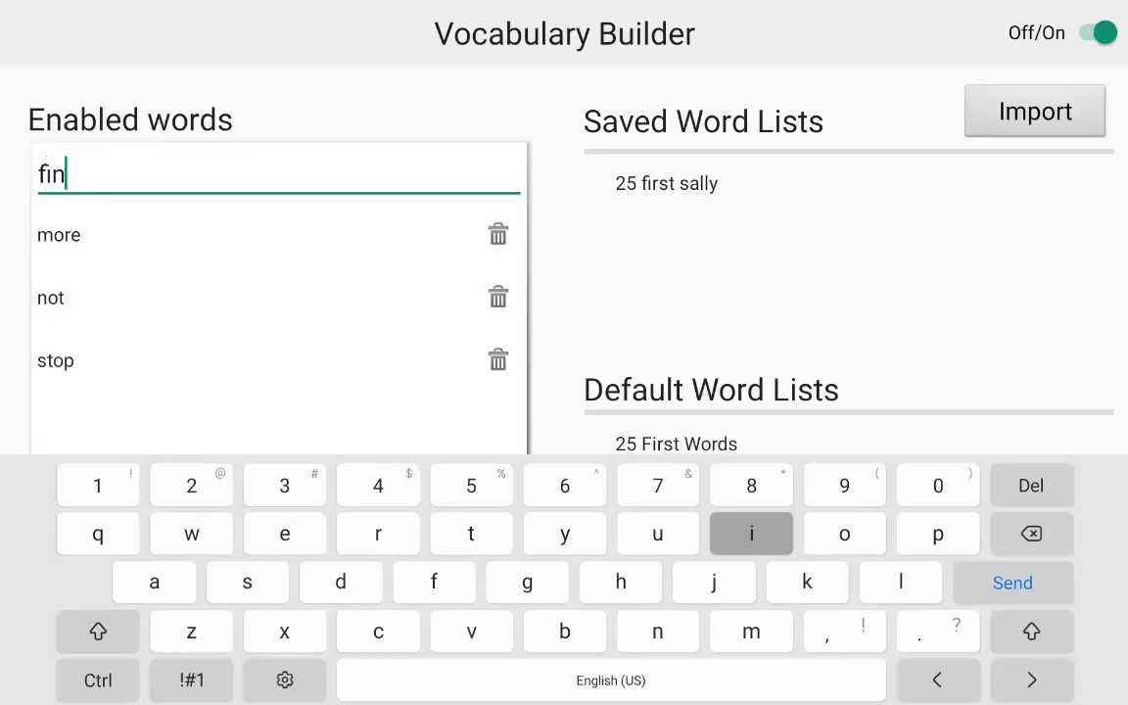
pyautogui.write('ished')
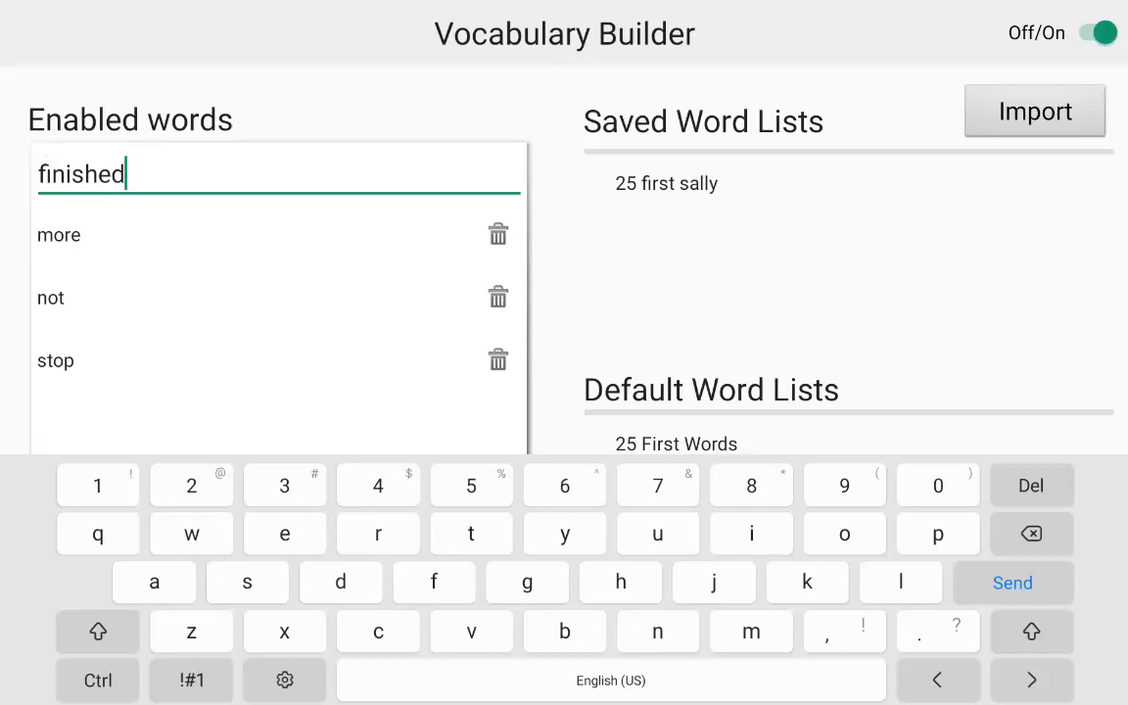
pyautogui.press('Return')
pyautogui.write('go')
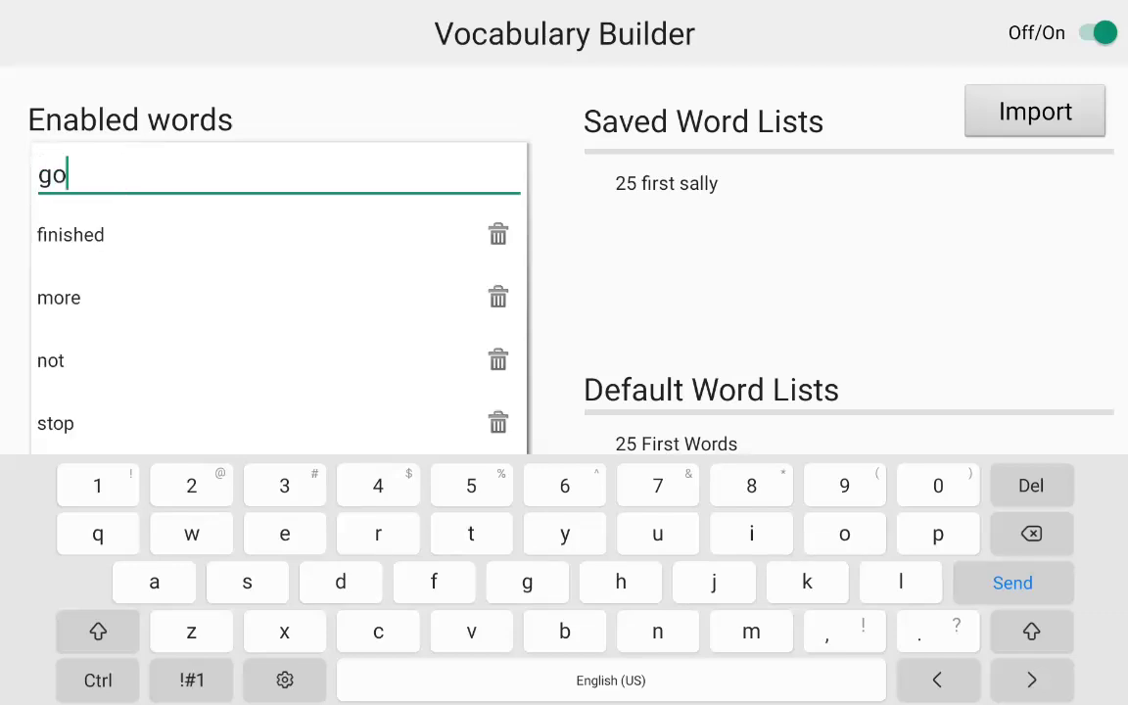
pyautogui.press('Return')
pyautogui.write('the')
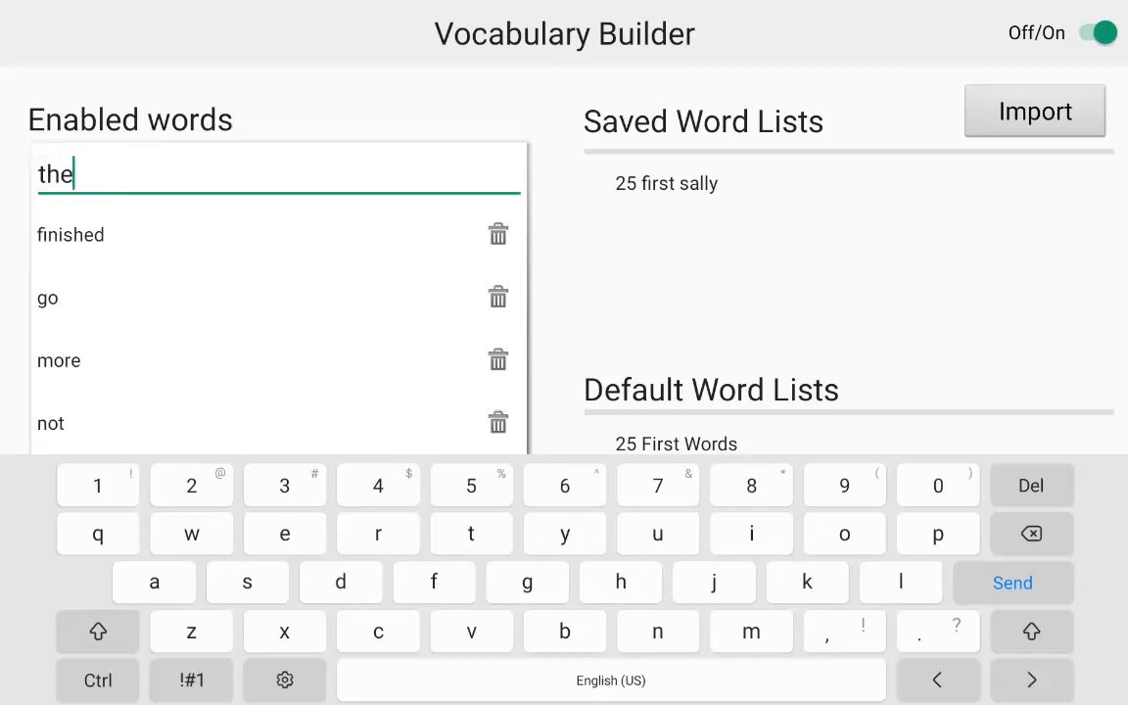
pyautogui.press('Return')
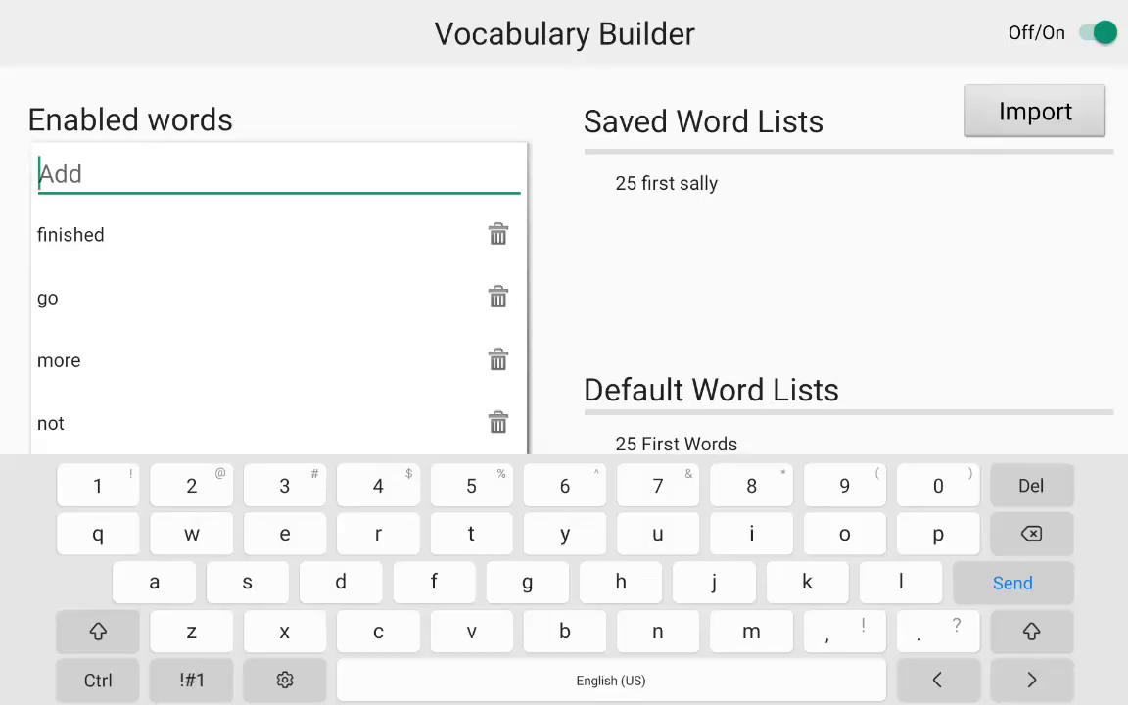
# Step: Add the word "a" to the enabled words, choosing only the lowercase single-icon version
pyautogui.write('a')
pyautogui.press('Return')
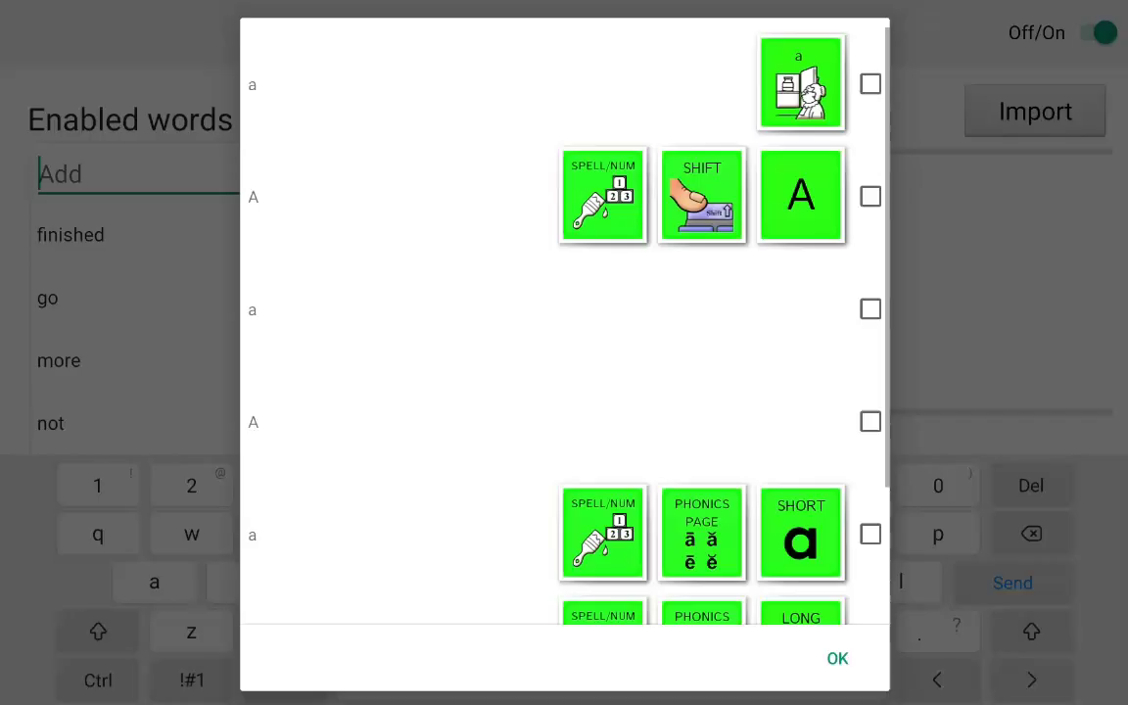
pyautogui.click(869, 83)
pyautogui.click(836, 658)
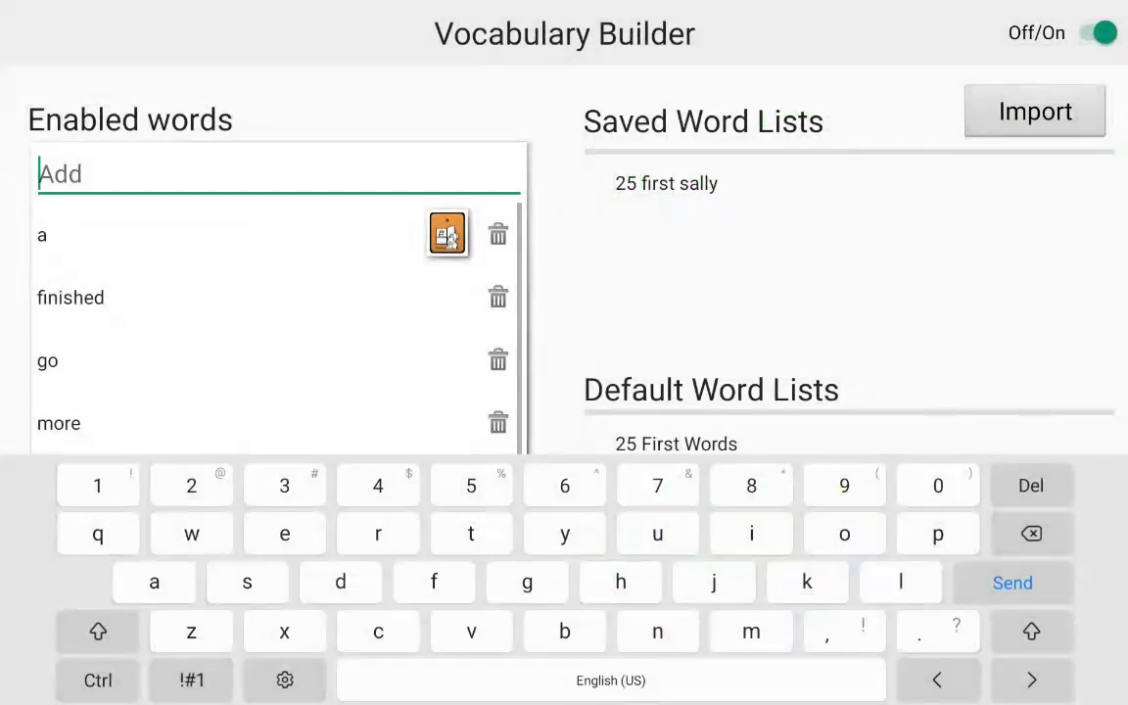
# Step: Save the enabled words as a word list named "play"
pyautogui.press('Escape')
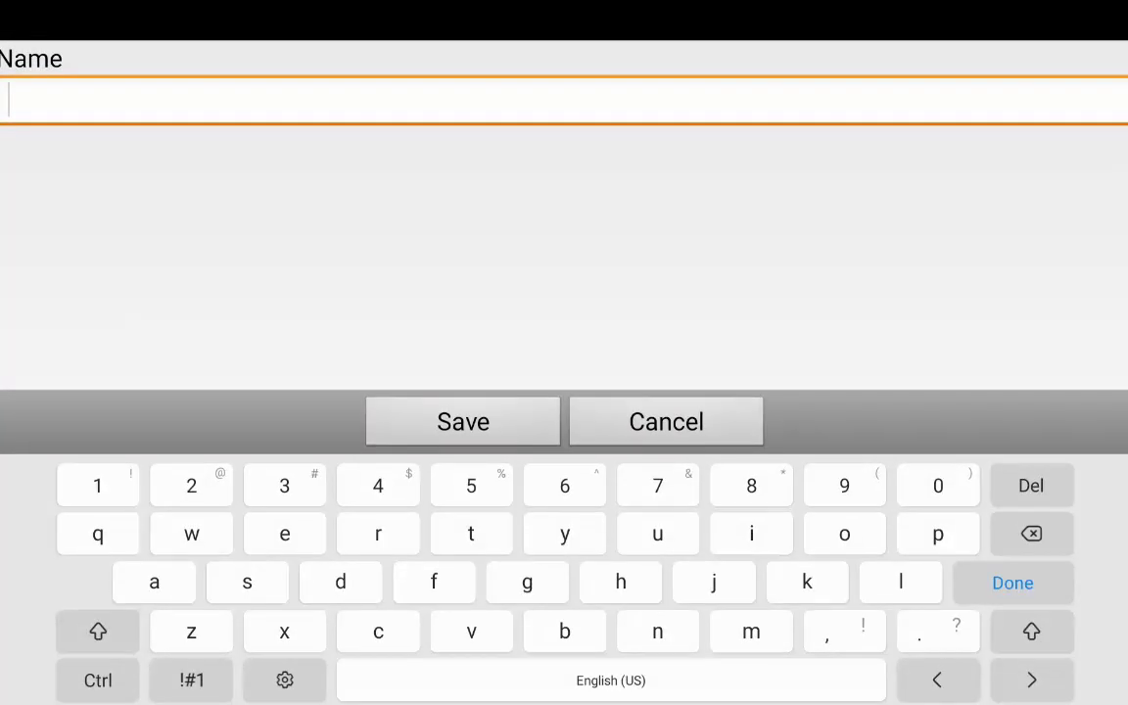
pyautogui.write('p')
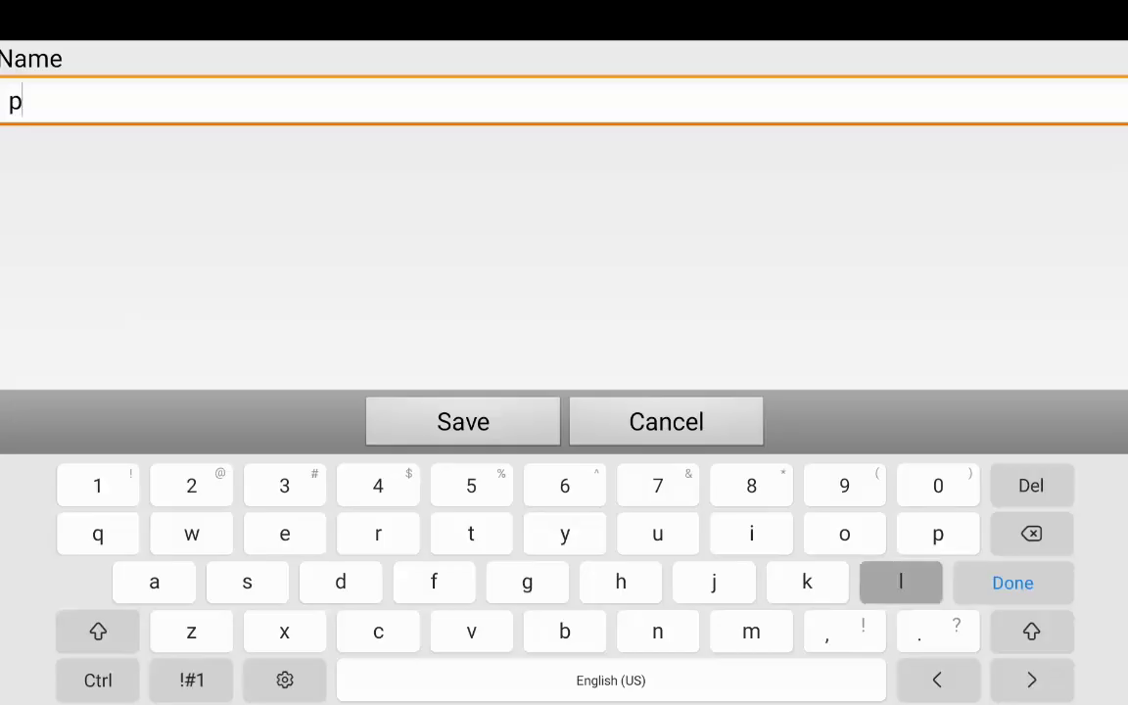
pyautogui.write('lay')
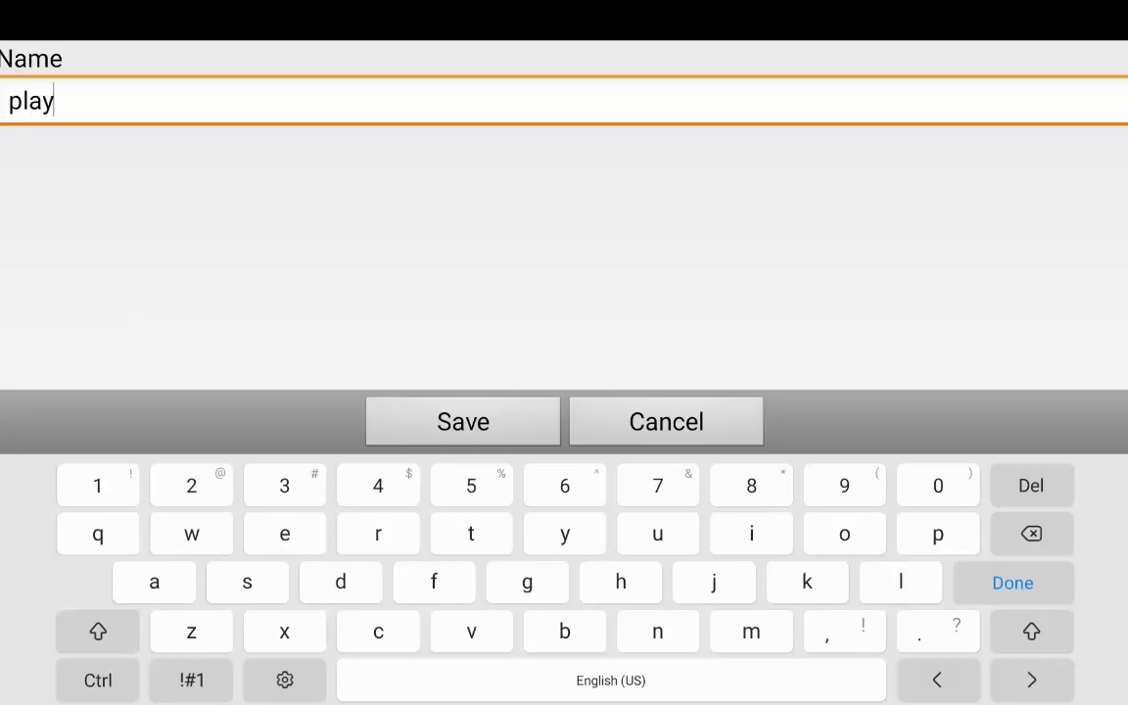
pyautogui.click(463, 421)
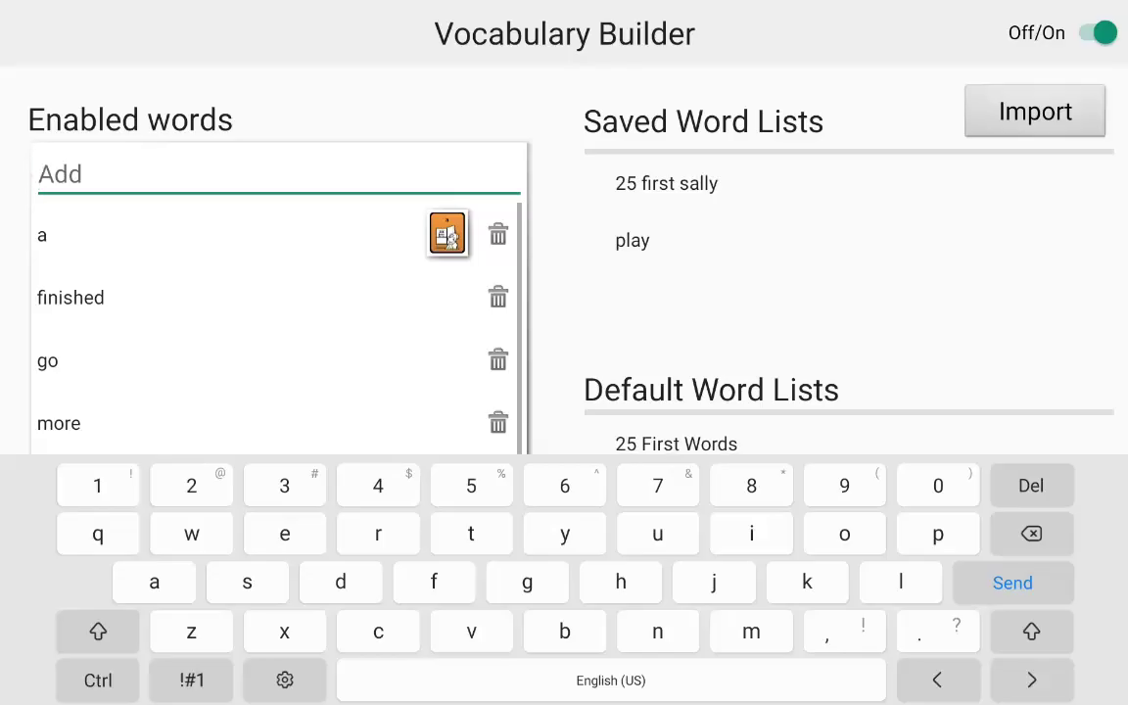
# Step: Return to the communication page and add the word "more" to the message
pyautogui.press('Escape')
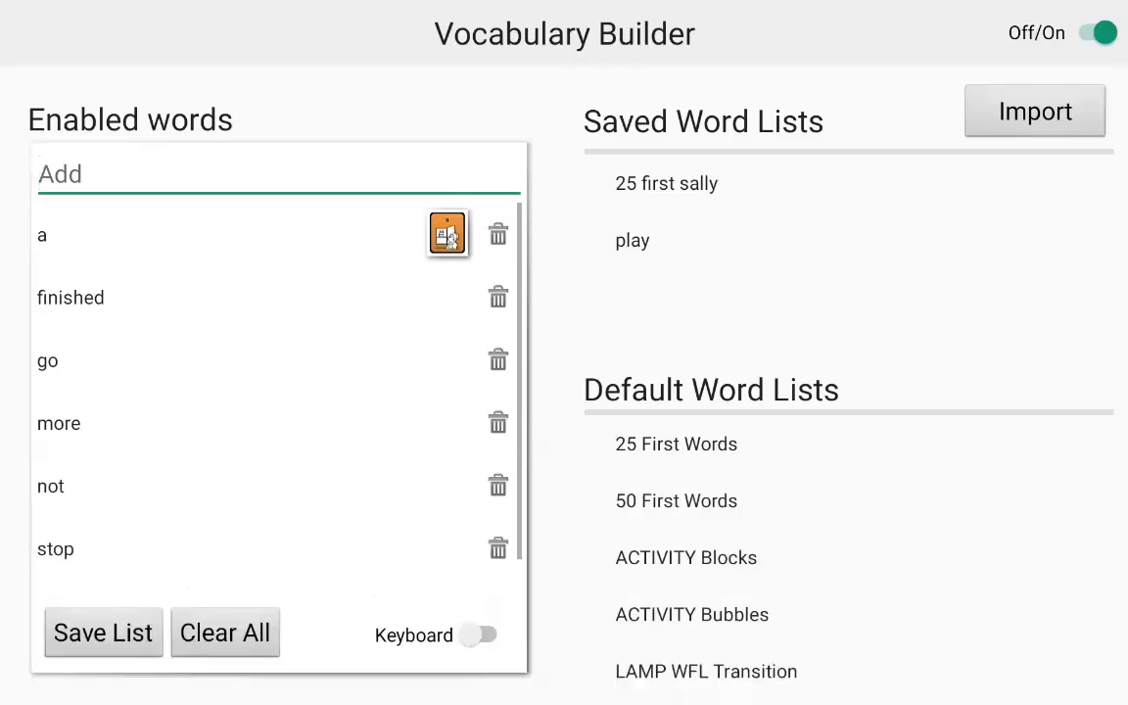
pyautogui.press('Escape')
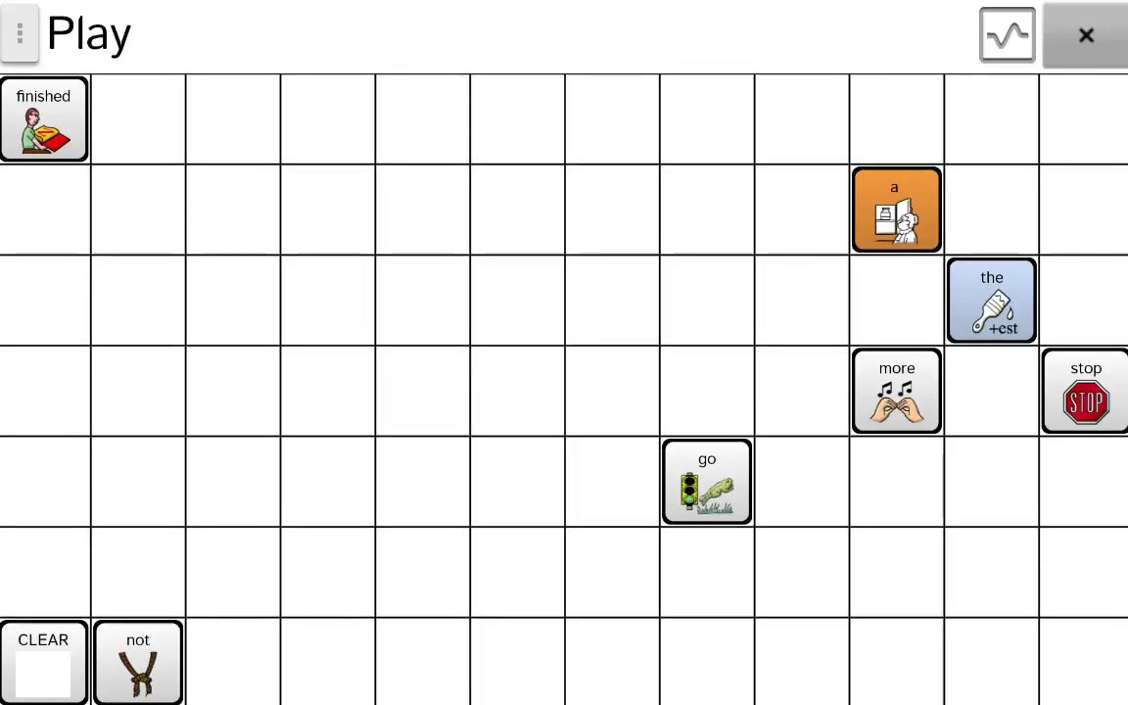
pyautogui.click(897, 390)
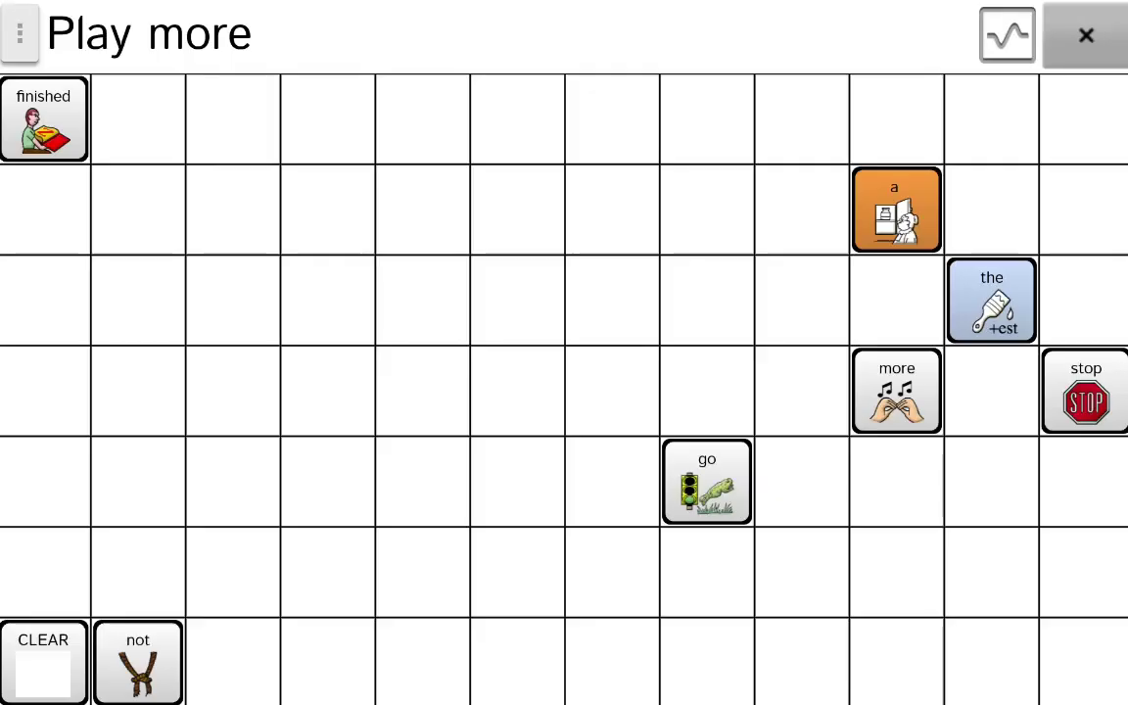
# Step: Reopen the Vocabulary Builder, turn it off and return to the communication page
pyautogui.click(20, 34)
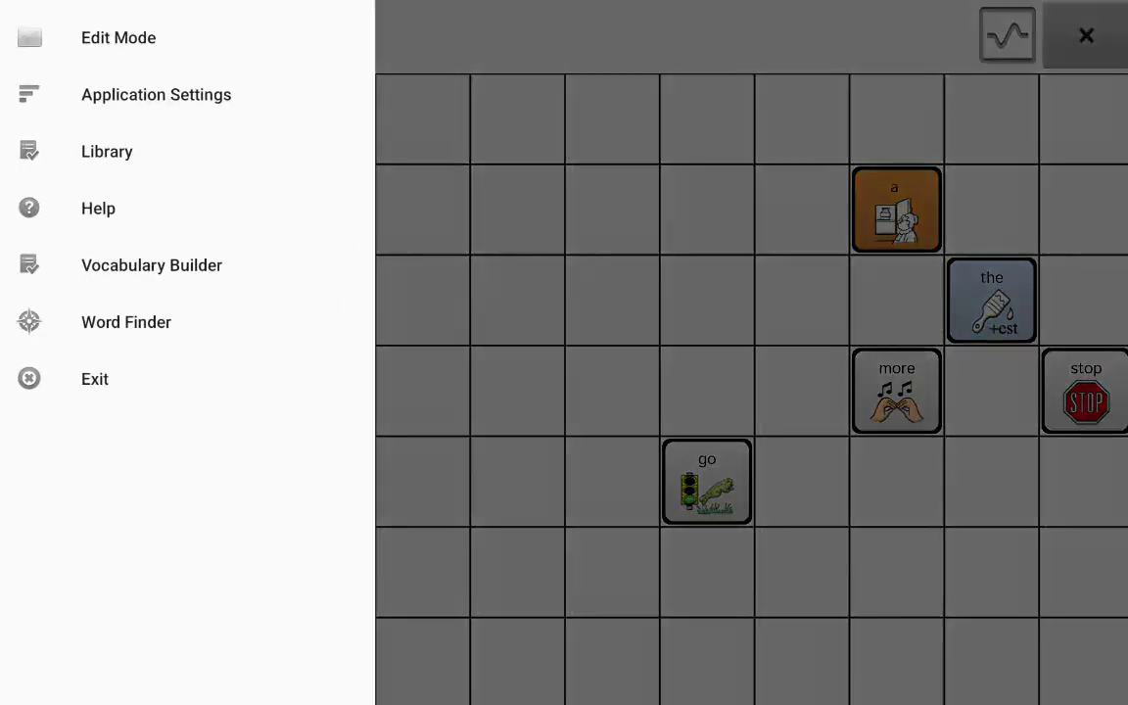
pyautogui.click(152, 265)
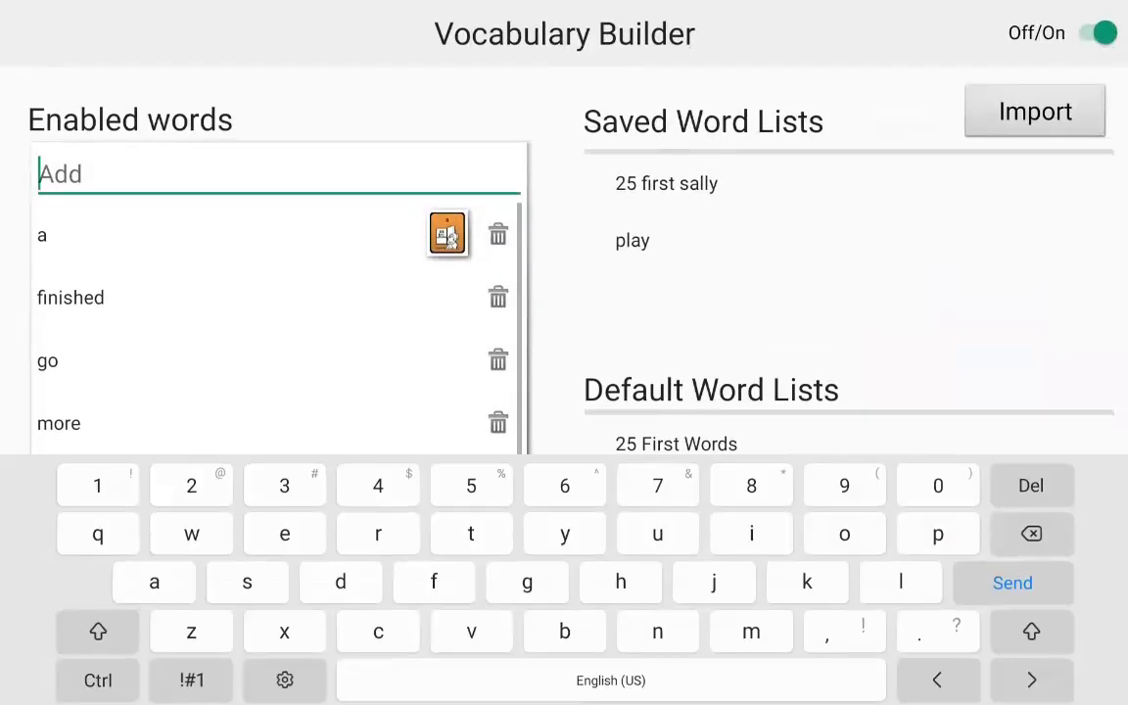
pyautogui.click(1104, 32)
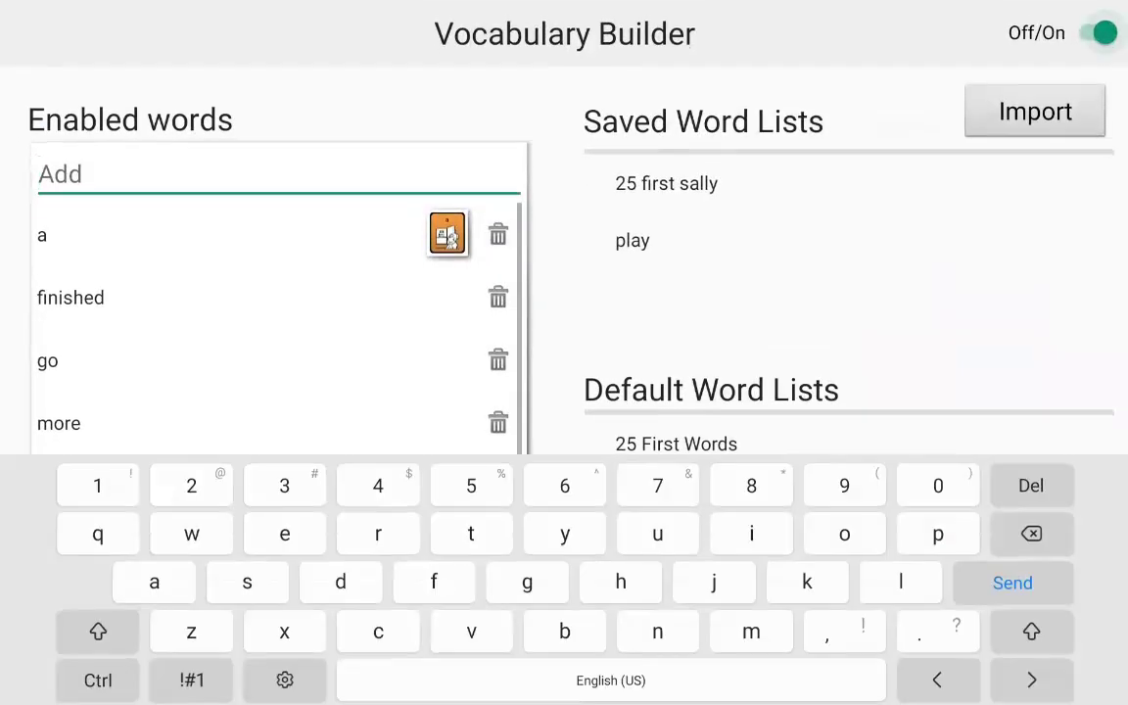
pyautogui.click(1099, 34)
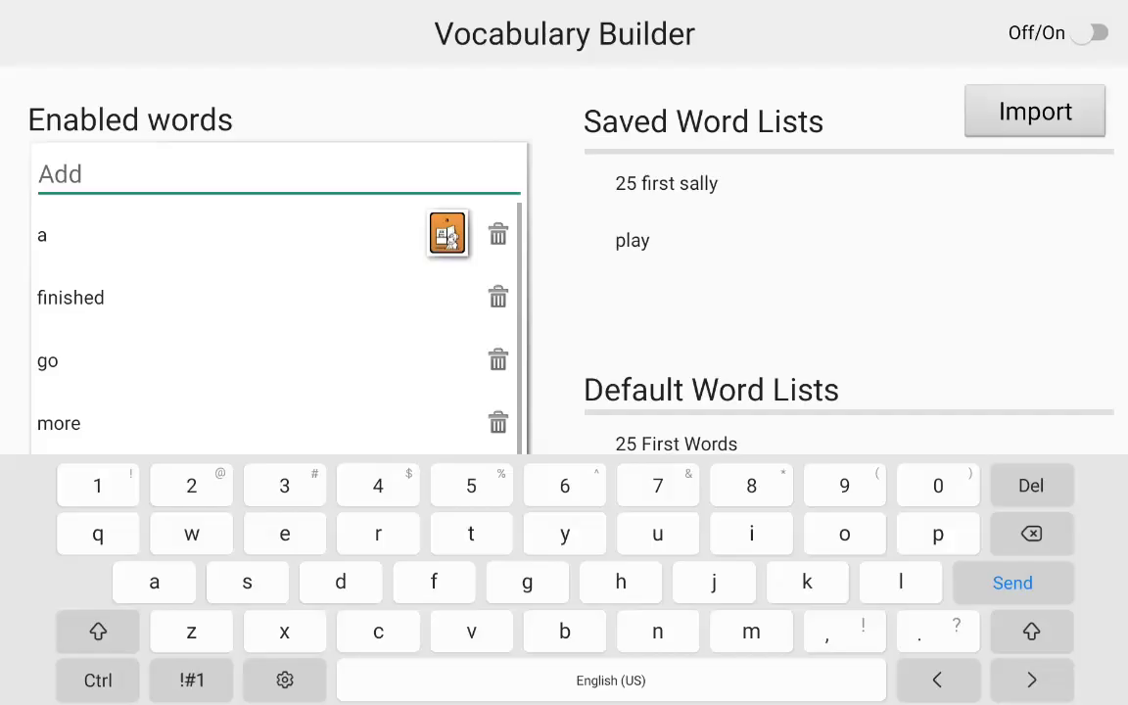
pyautogui.press('Escape')
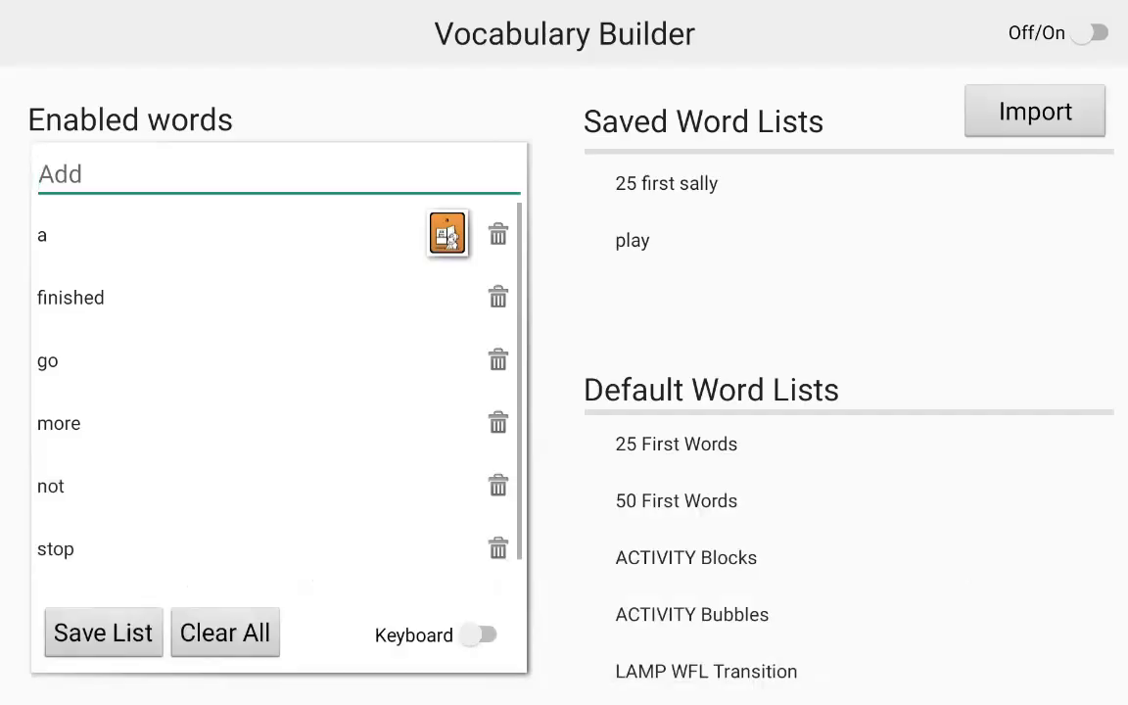
pyautogui.press('Escape')
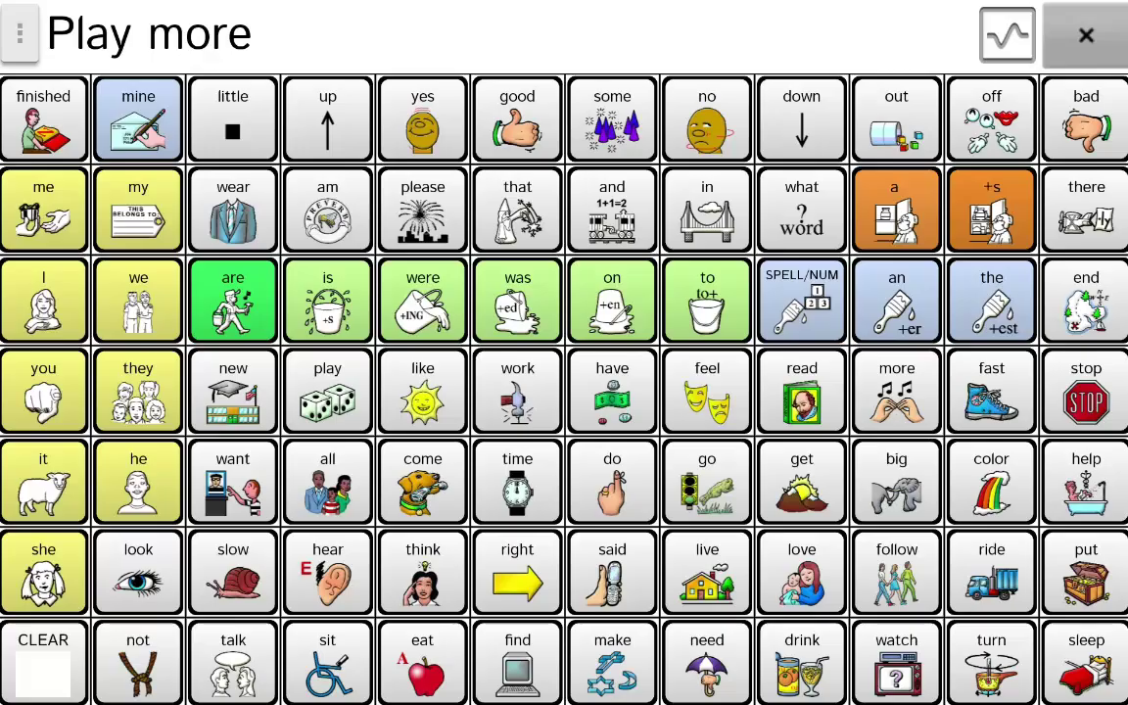
# Step: Reopen the Vocabulary Builder, add the word "play" to the enabled words and turn the builder on
pyautogui.click(20, 34)
pyautogui.click(150, 264)
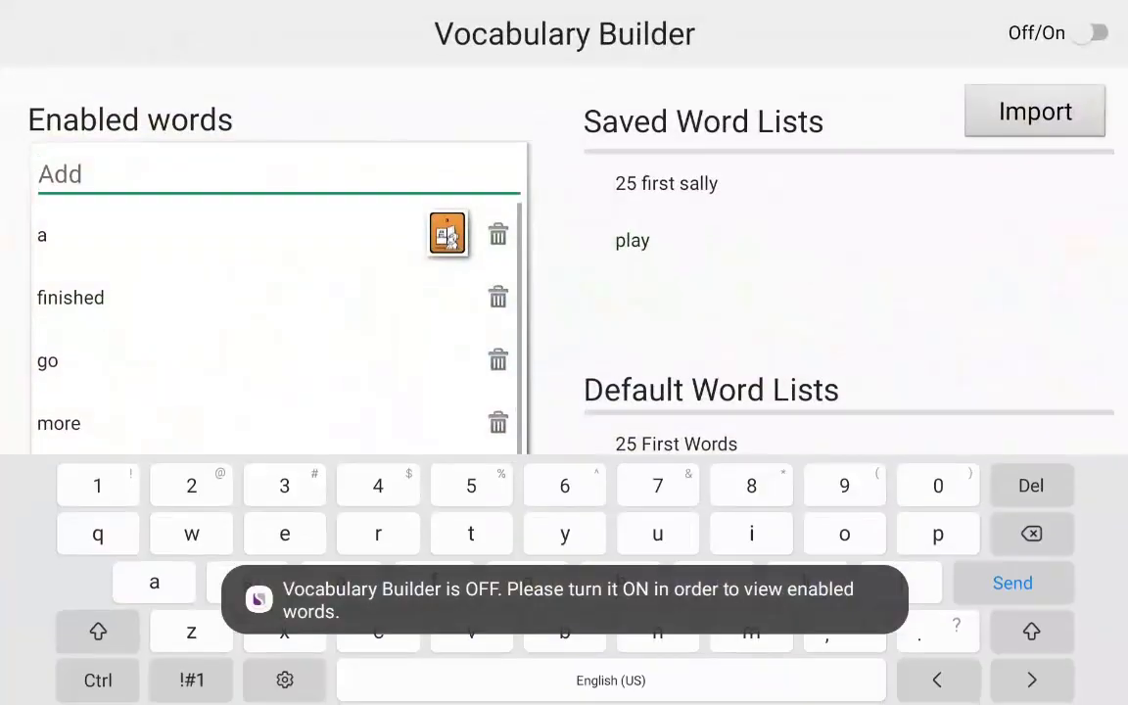
pyautogui.write('pla')
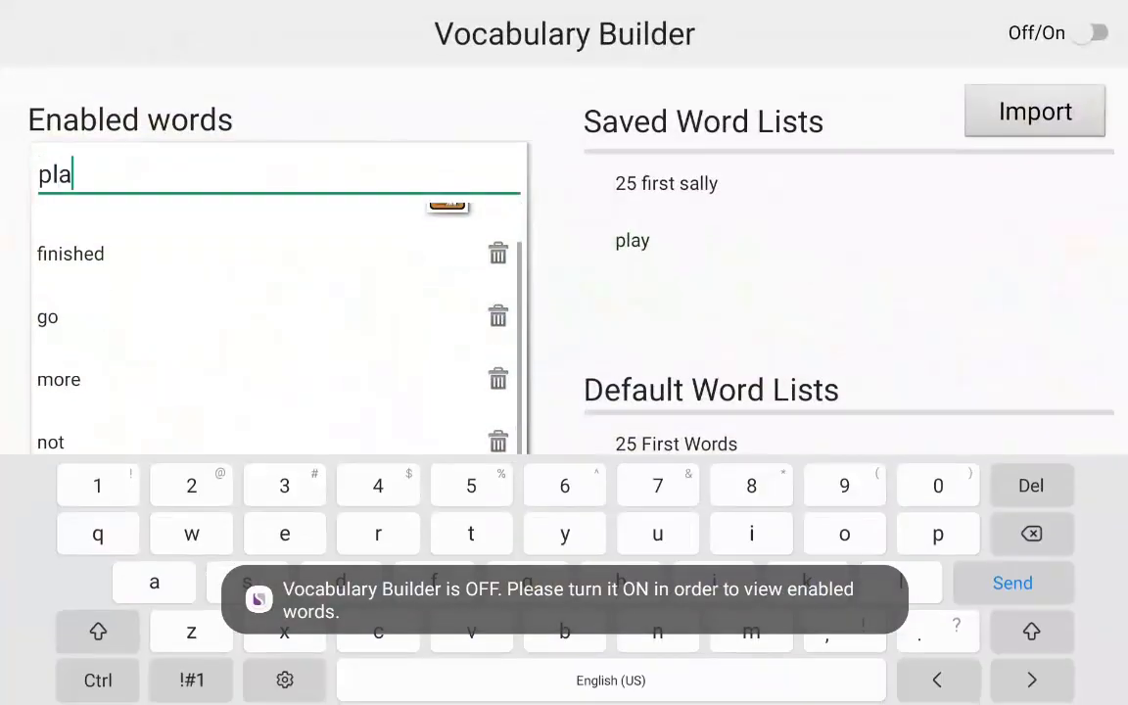
pyautogui.write('y')
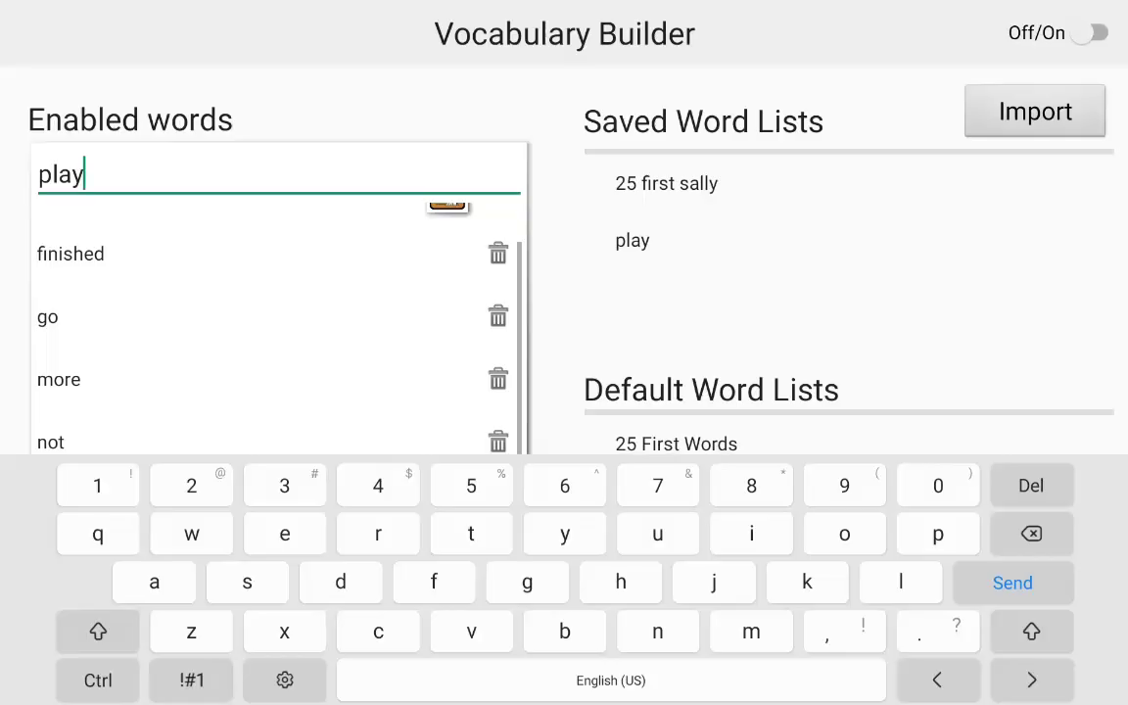
pyautogui.press('Return')
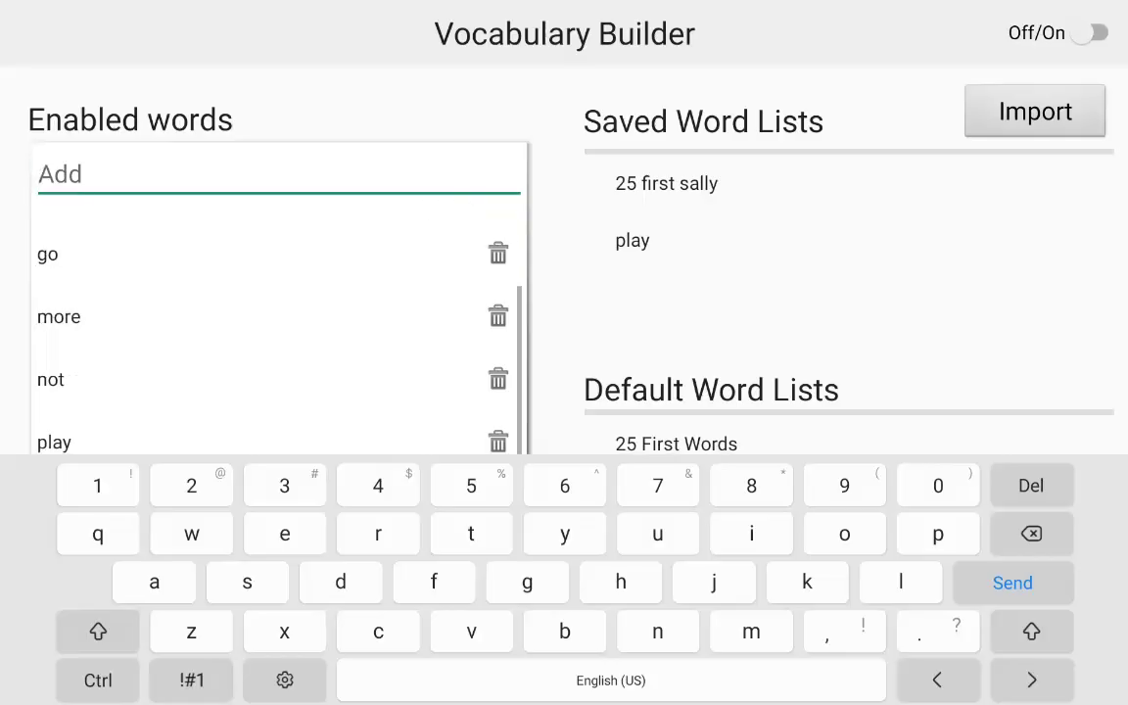
pyautogui.press('Escape')
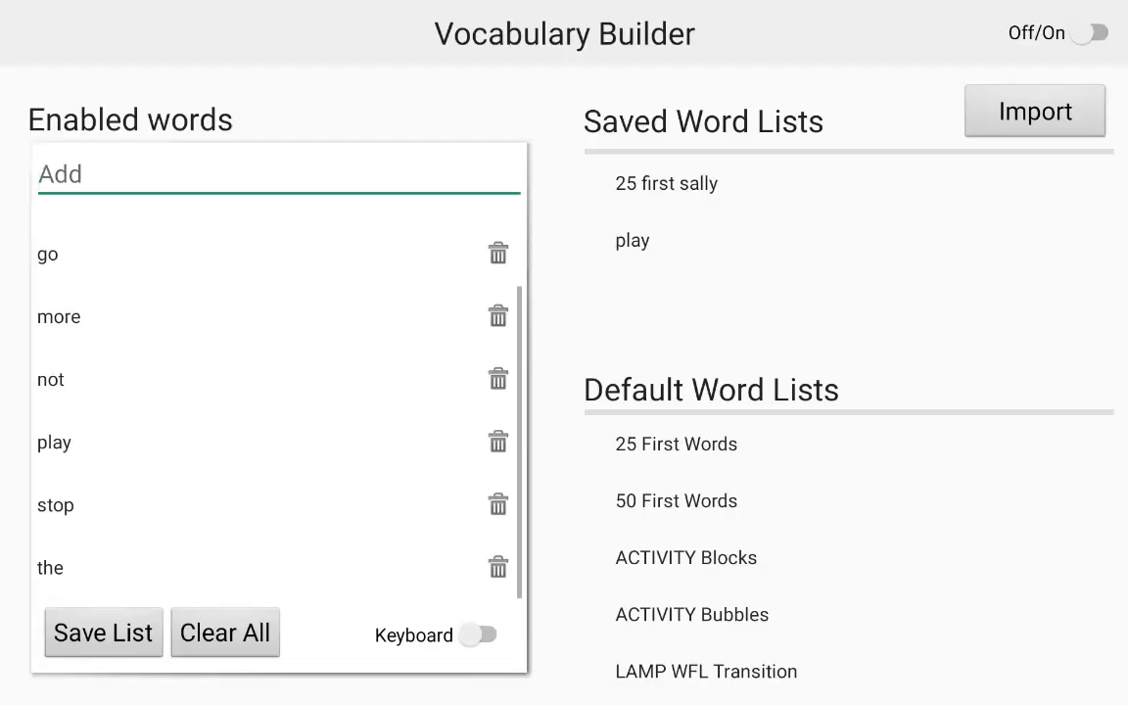
pyautogui.click(1083, 32)
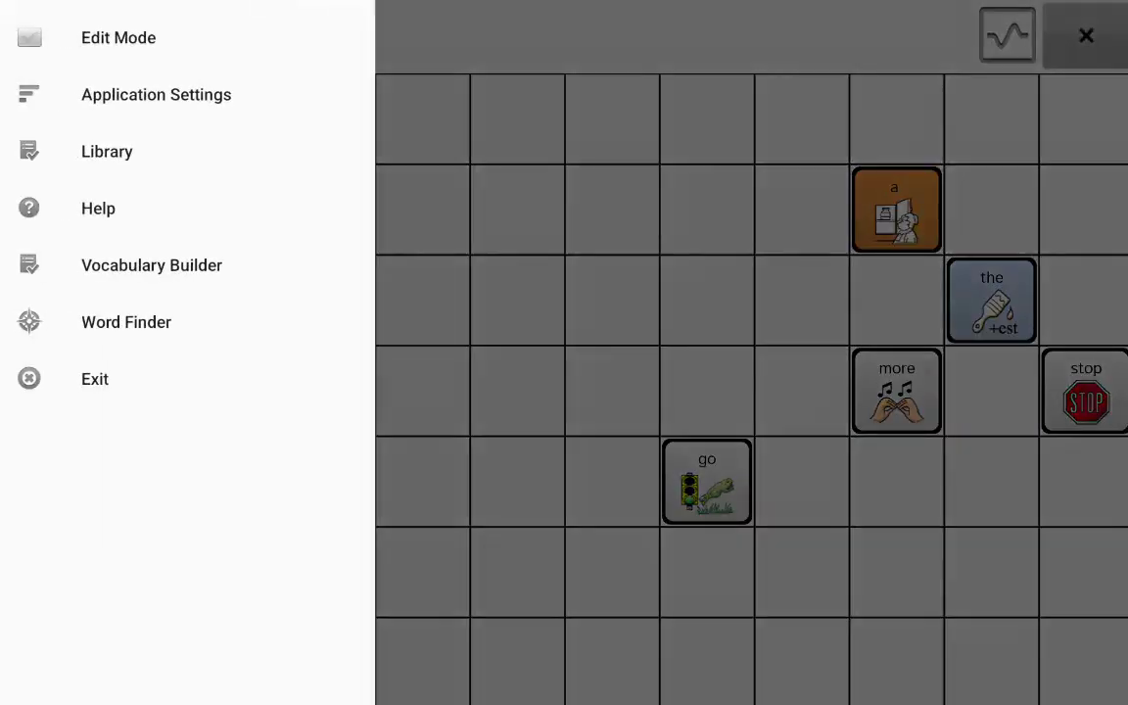
# Step: Enable Edit Mode and Hide Mode, and unhide the word "good" on the home page and on its nested page
pyautogui.click(117, 38)
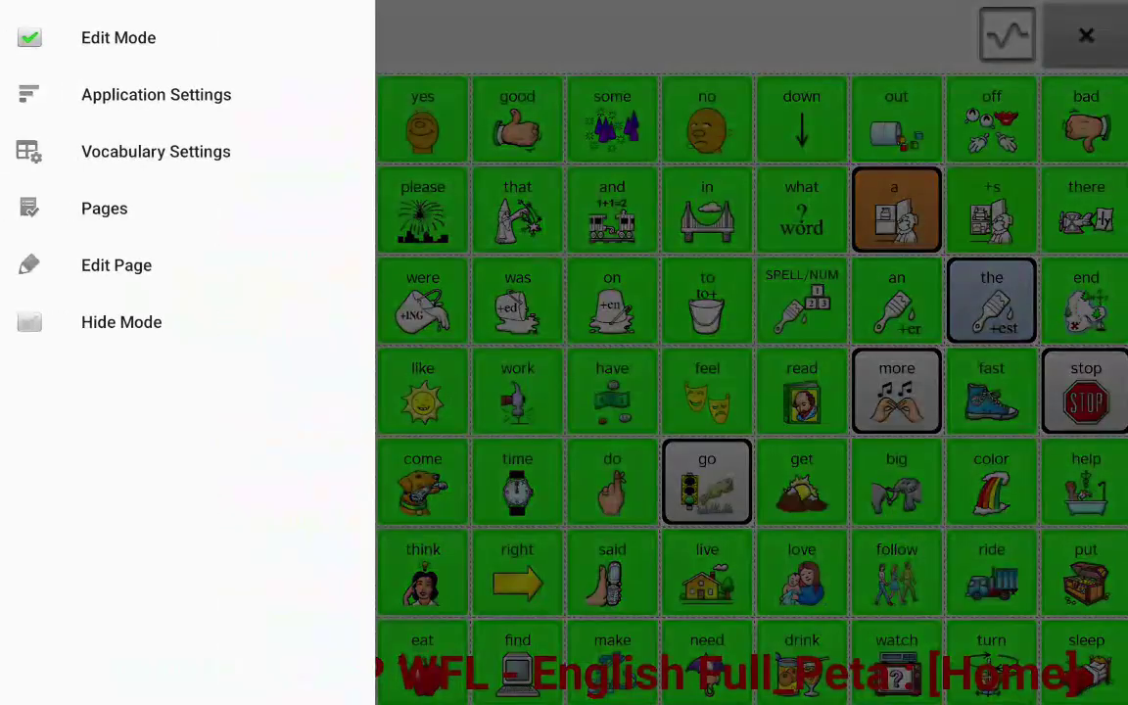
pyautogui.click(121, 322)
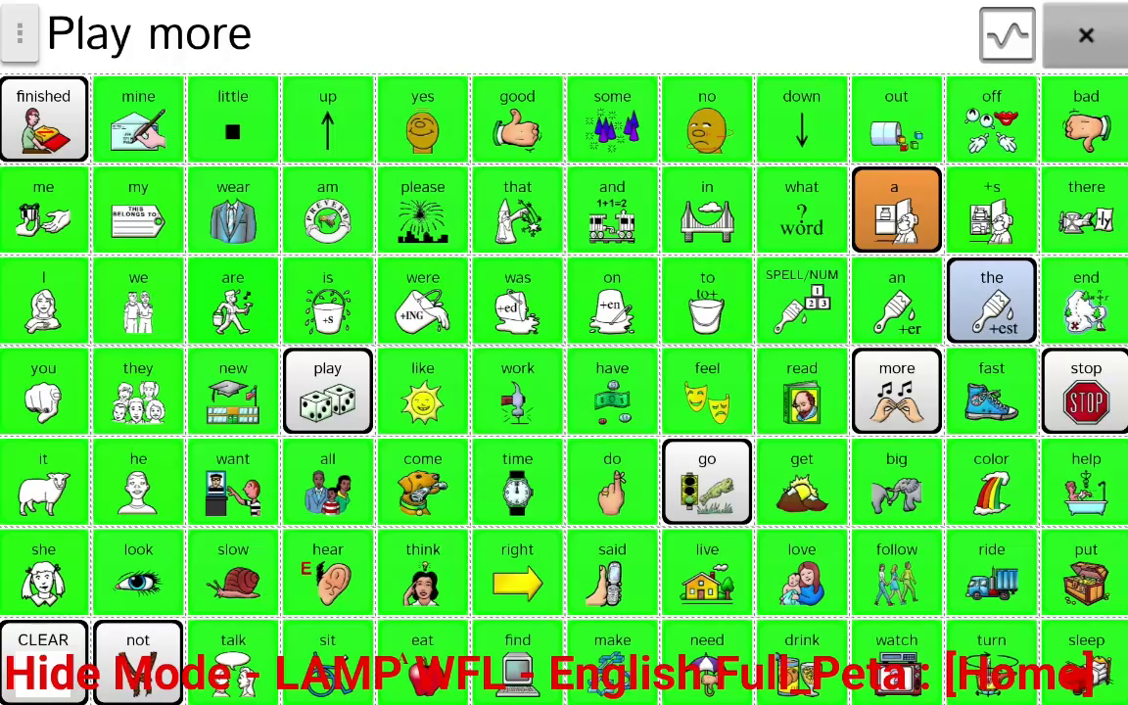
pyautogui.click(517, 118)
pyautogui.click(801, 299)
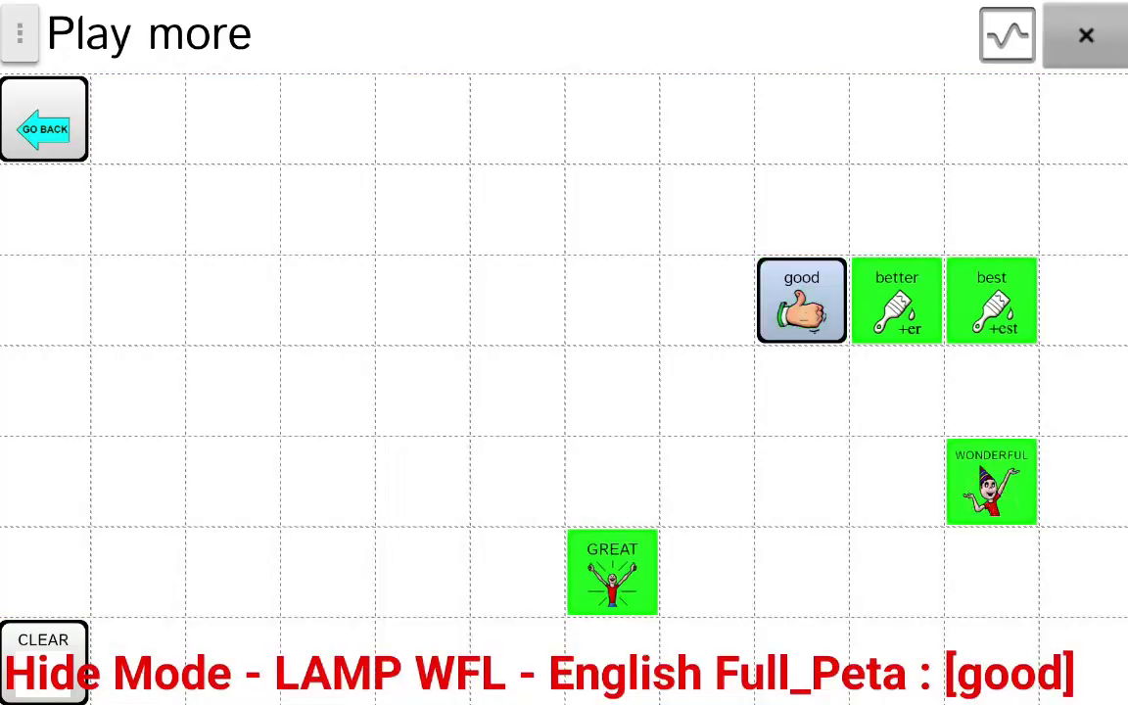
# Step: Unhide the word "bad" on the home page and on its nested page, plus the "+s" icon on the home page
pyautogui.click(45, 117)
pyautogui.click(1083, 113)
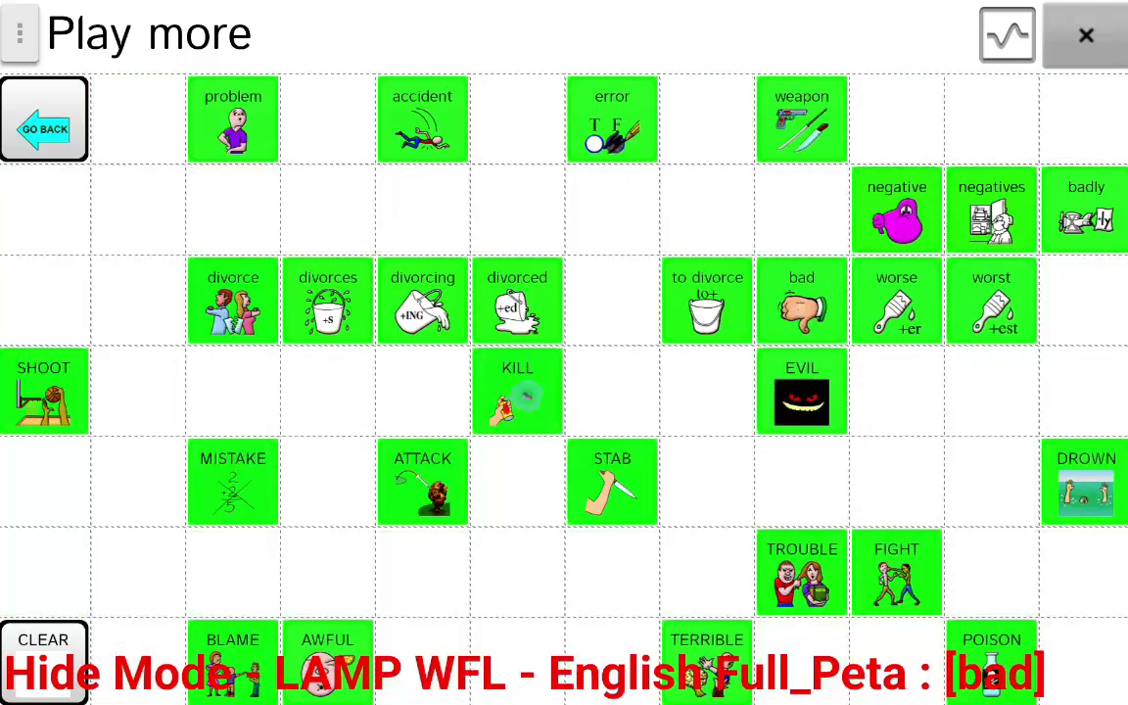
pyautogui.click(801, 300)
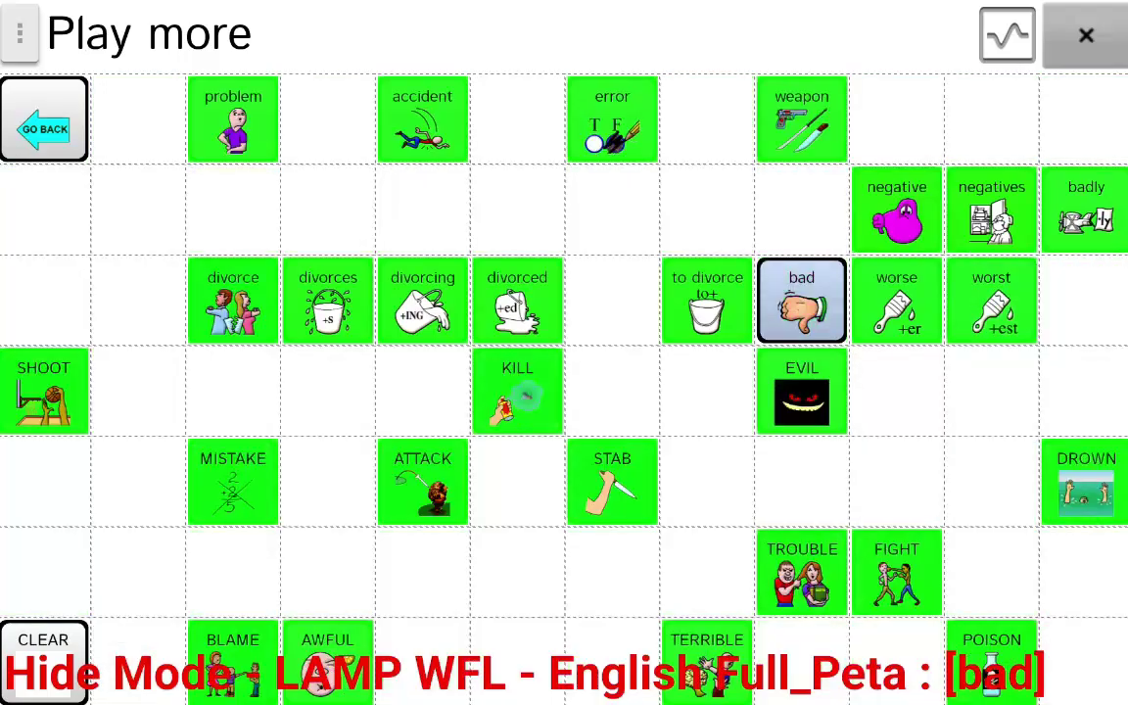
pyautogui.click(44, 118)
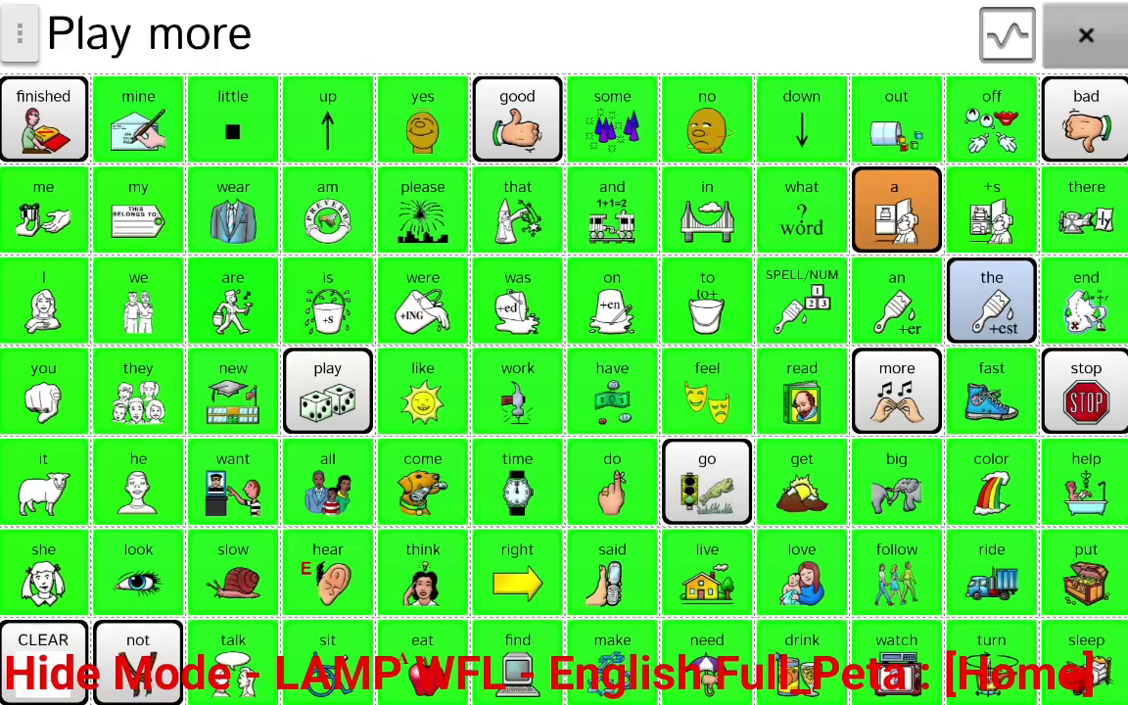
pyautogui.click(991, 208)
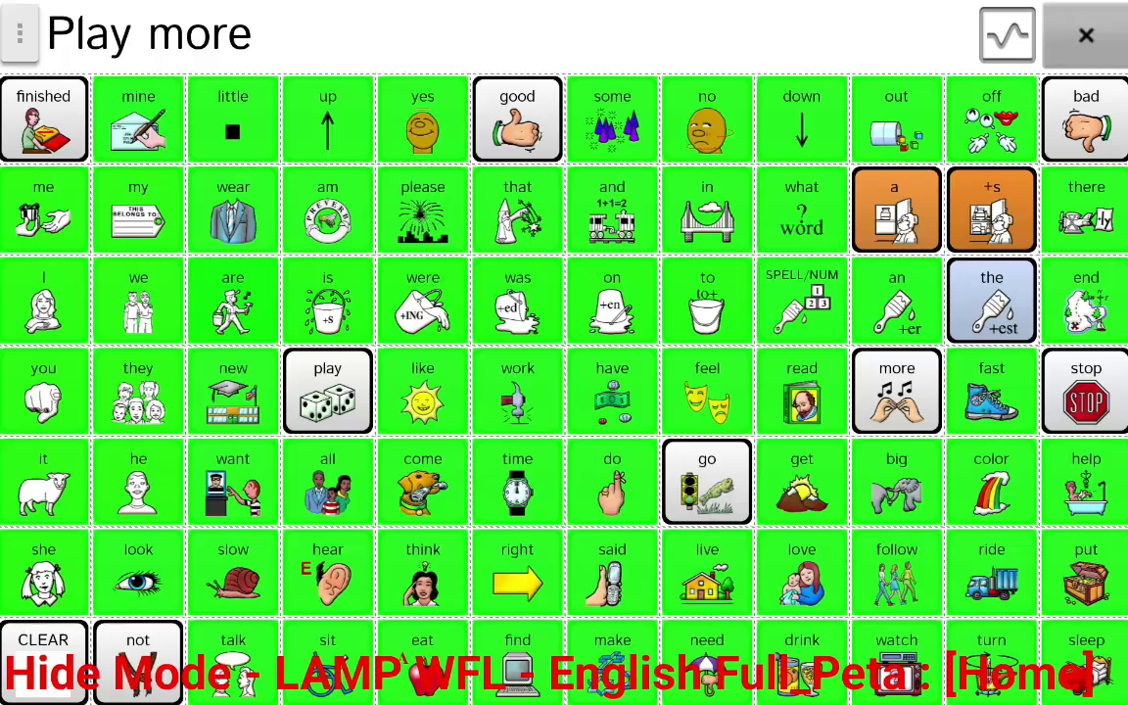
# Step: Turn off Hide Mode and Edit Mode, and add the word "good" to the message
pyautogui.click(20, 34)
pyautogui.click(121, 305)
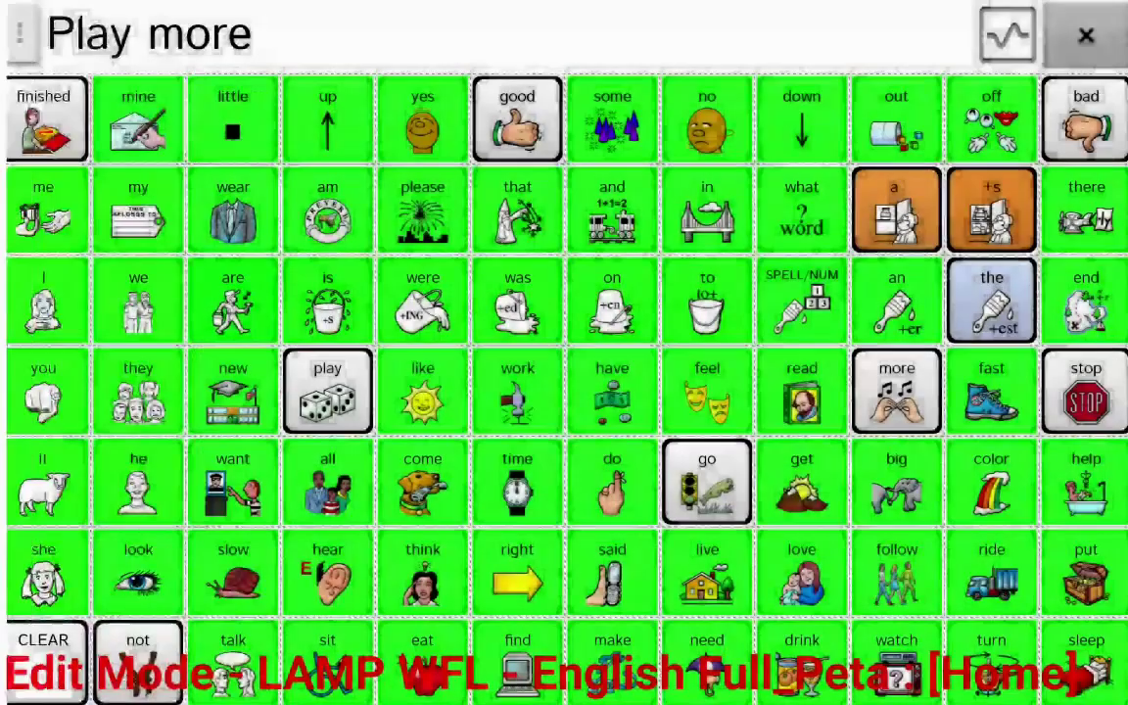
pyautogui.click(19, 34)
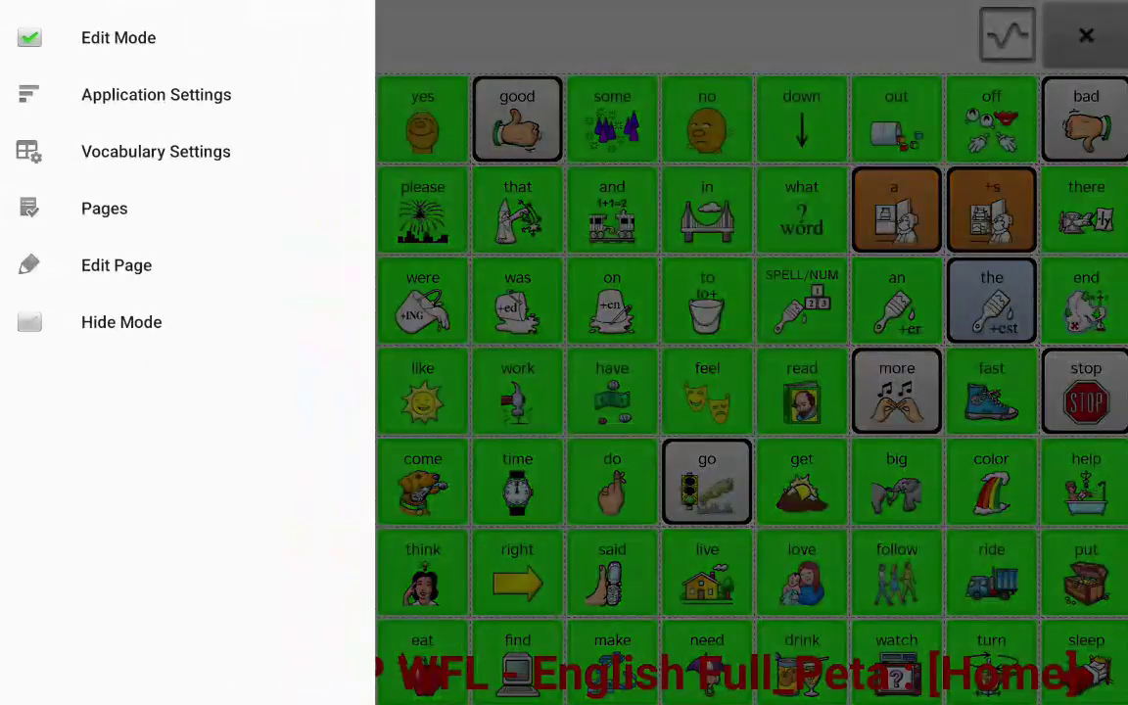
pyautogui.click(117, 37)
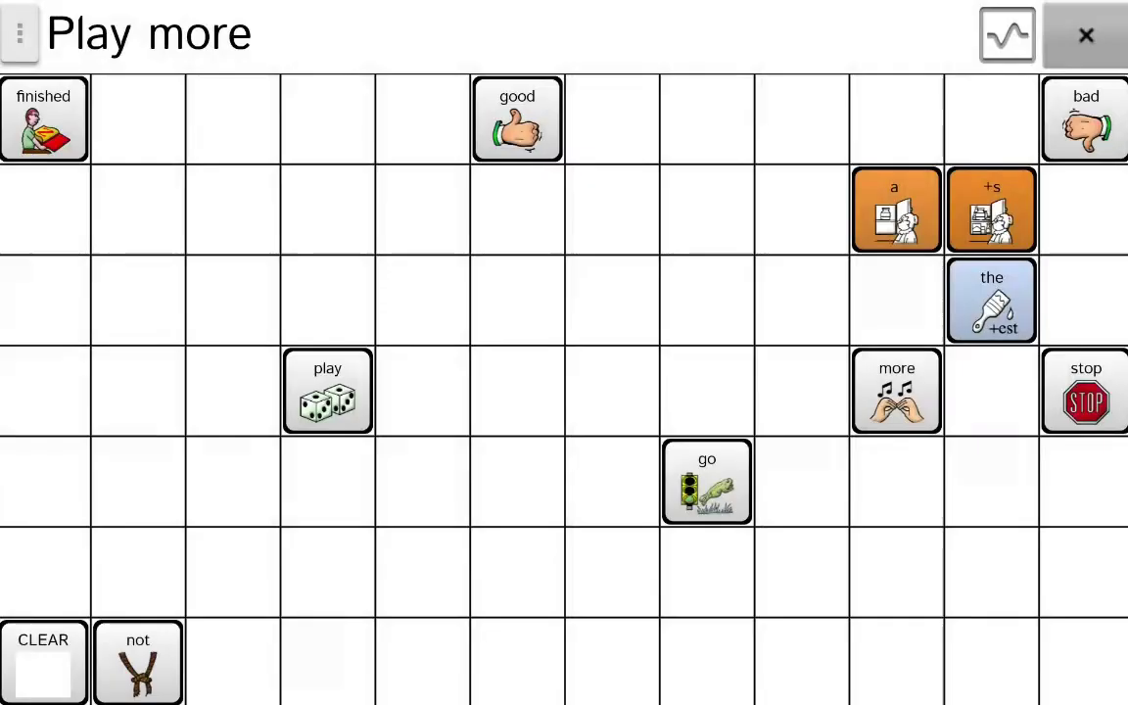
pyautogui.click(517, 119)
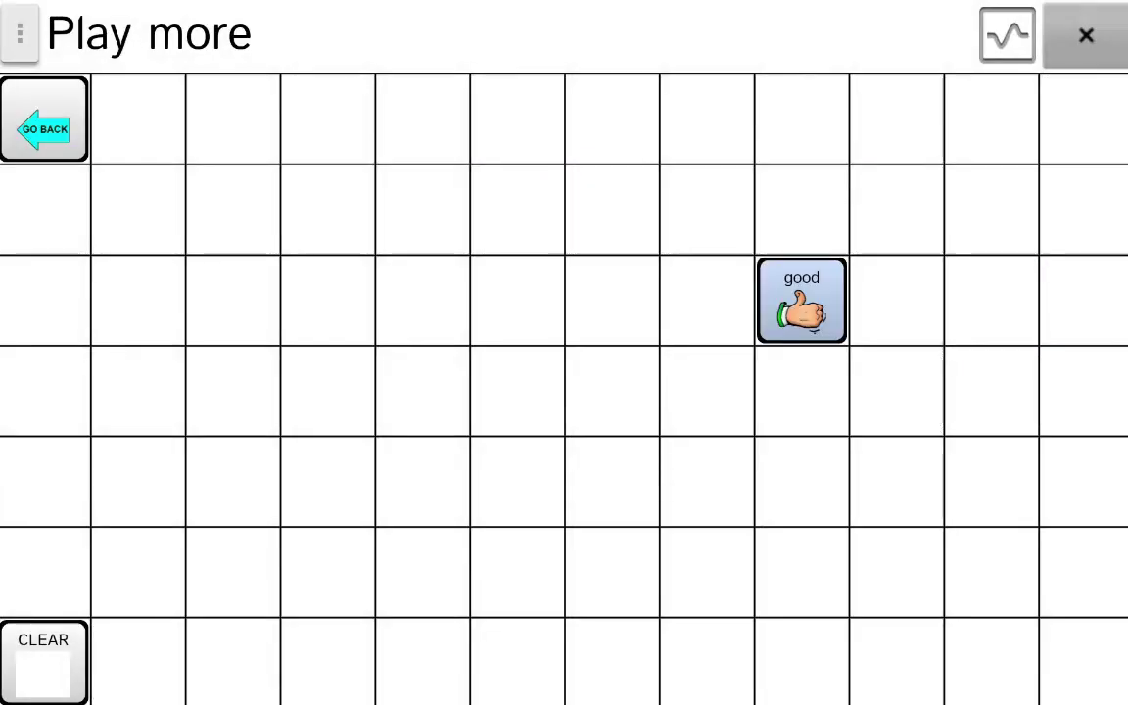
pyautogui.click(801, 300)
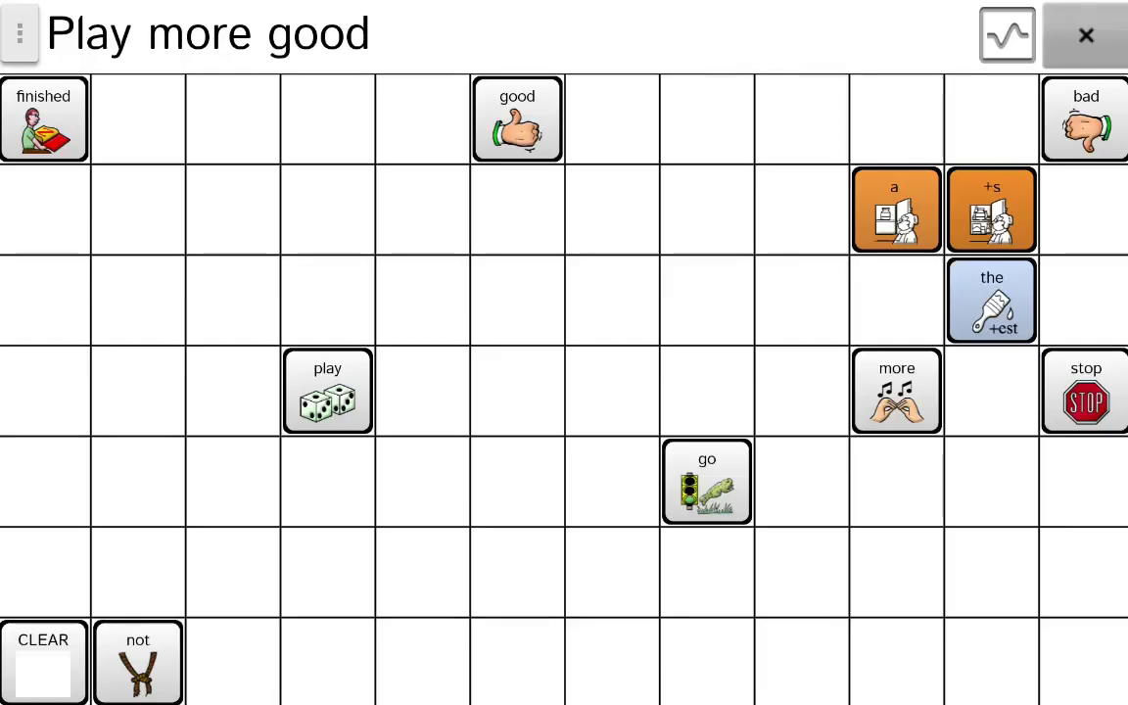
# Step: Turn on the Keyboard option in the Vocabulary Builder and open the SPELL/NUM page from the communication page
pyautogui.click(20, 33)
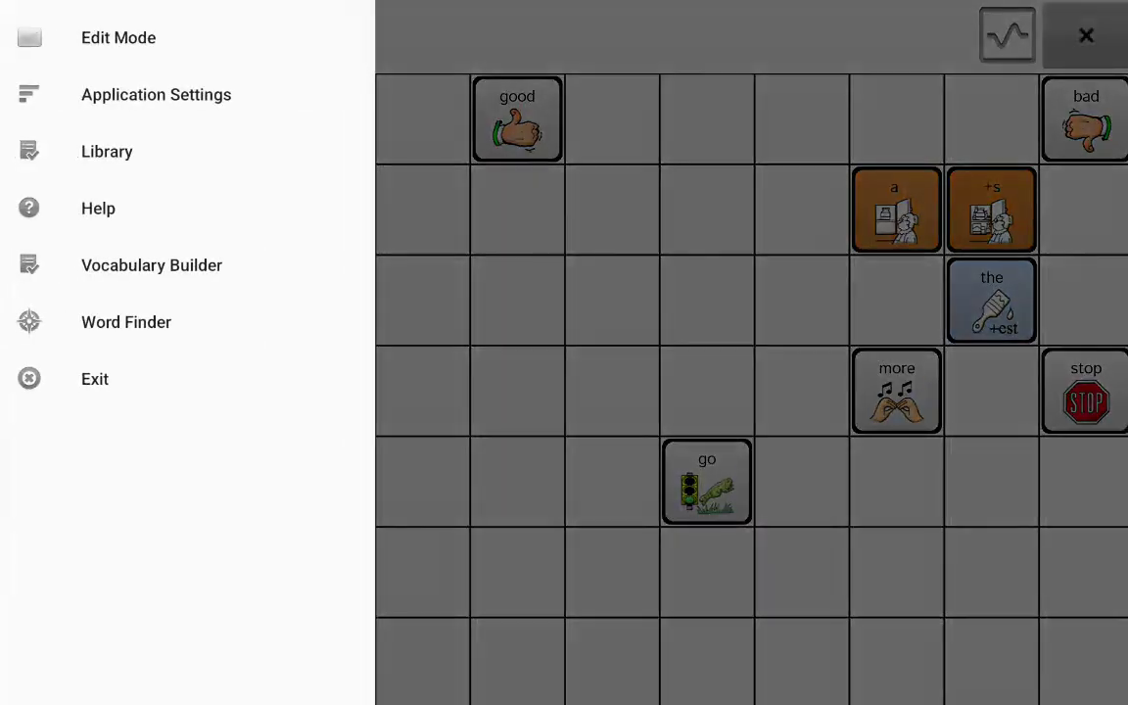
pyautogui.click(152, 265)
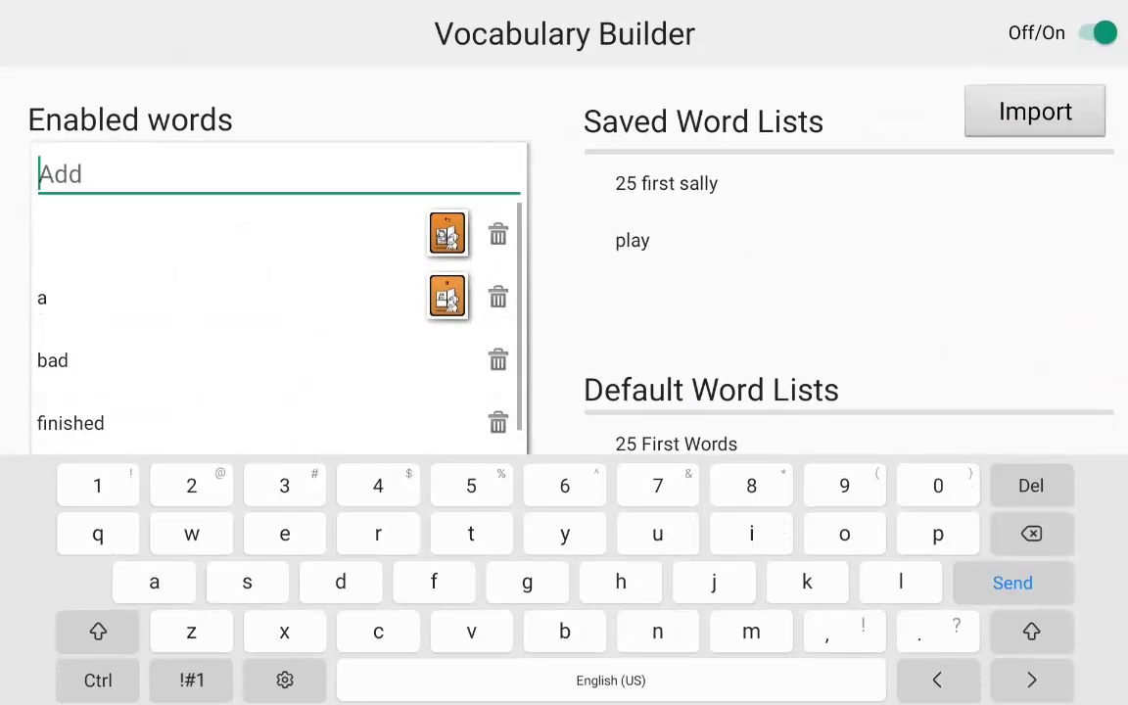
pyautogui.press('Escape')
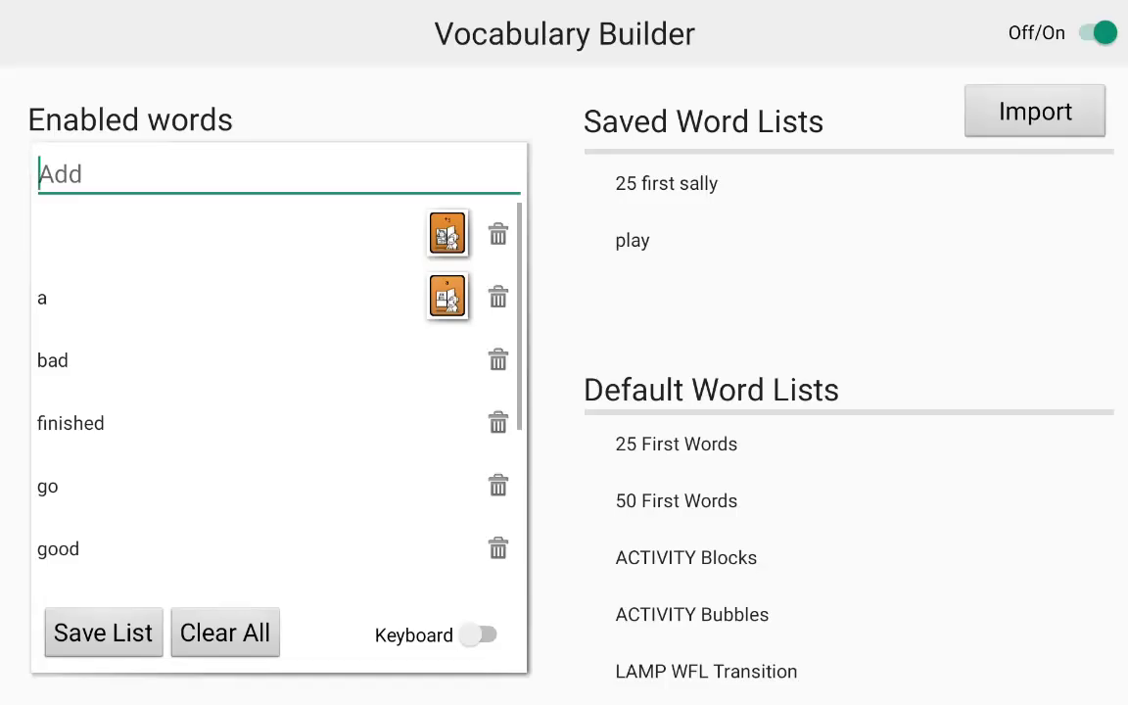
pyautogui.click(473, 634)
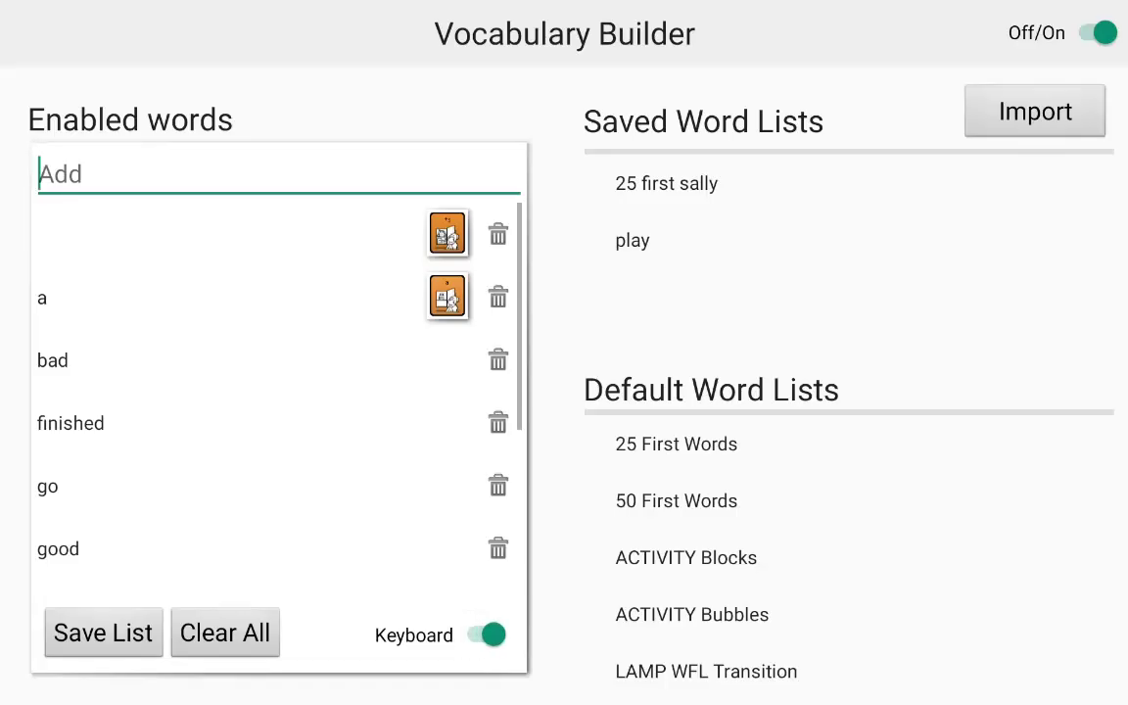
pyautogui.press('Escape')
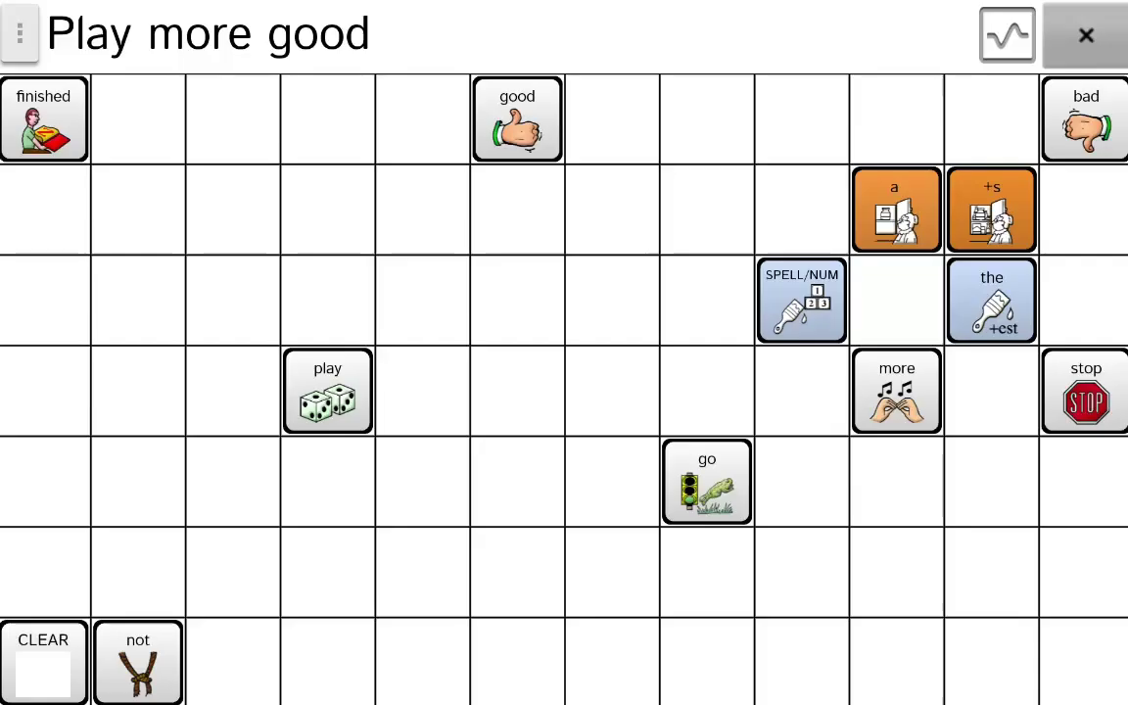
pyautogui.click(801, 300)
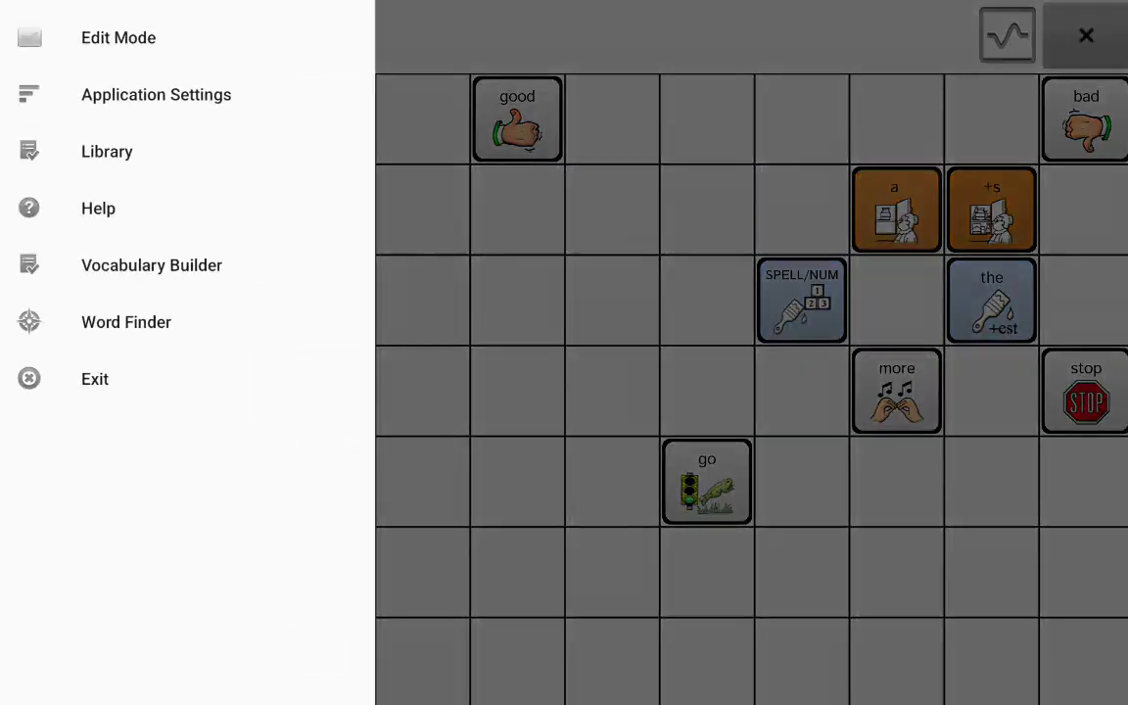
# Step: Reopen the Vocabulary Builder from the communication page
pyautogui.click(152, 264)
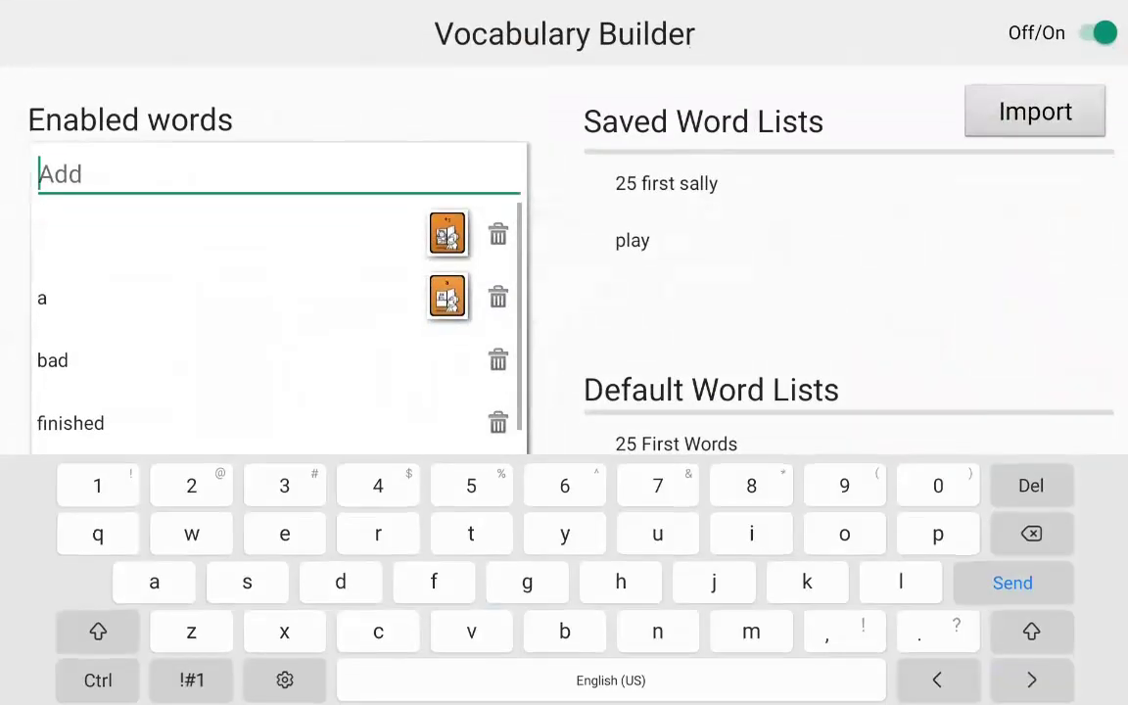
pyautogui.click(861, 335)
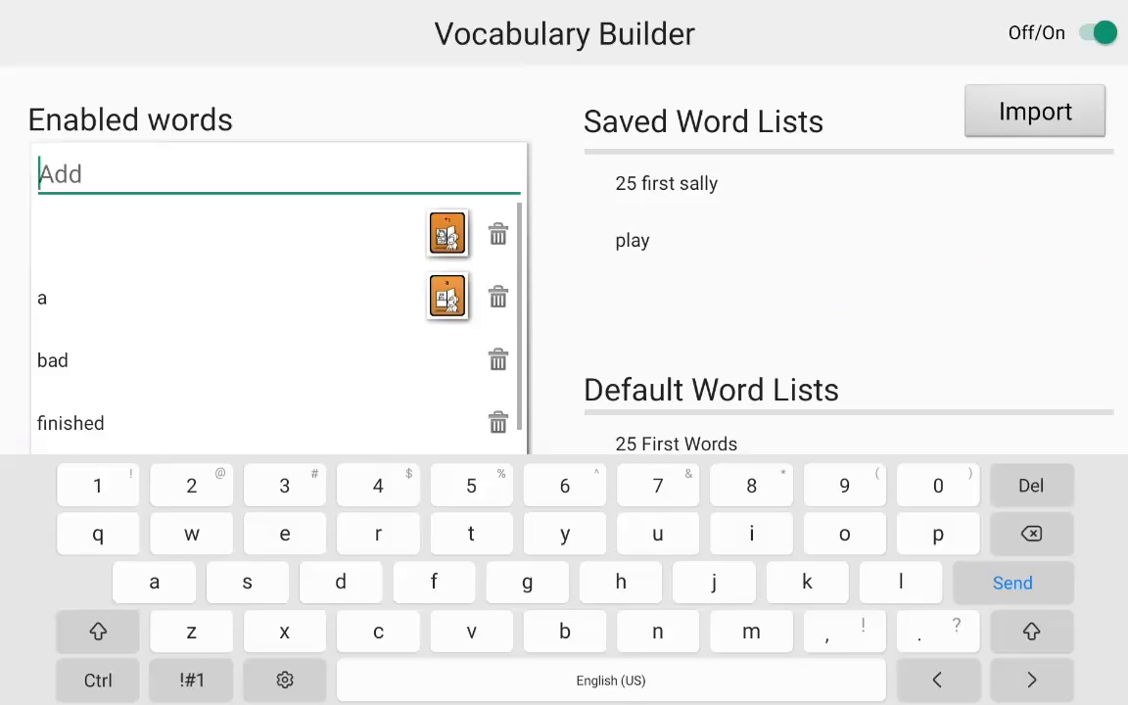